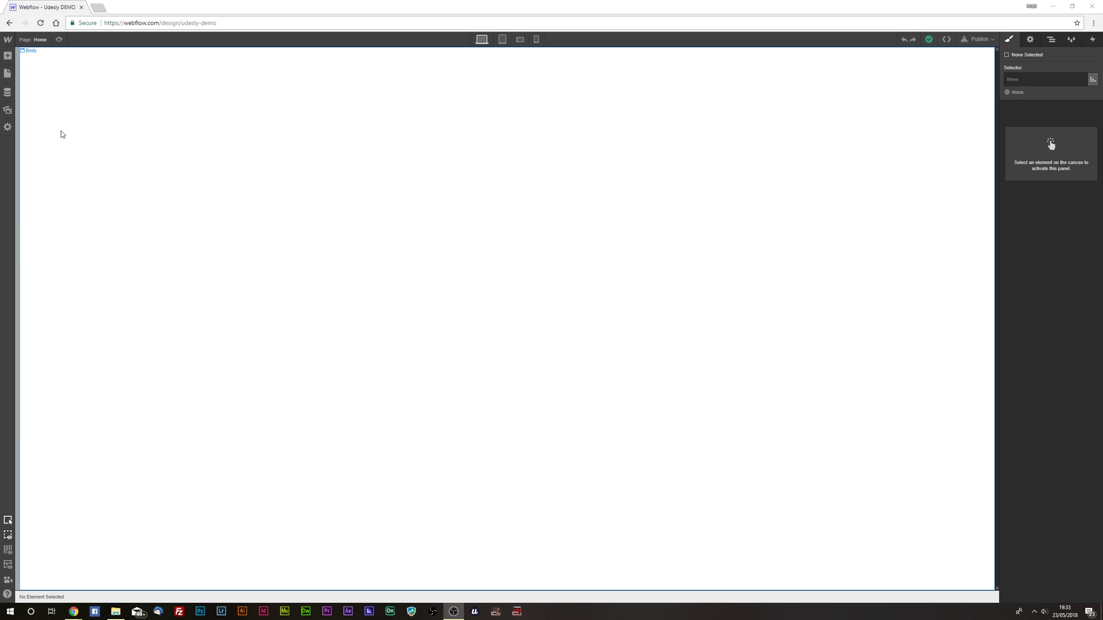
Step: Open the Pages panel listing the Home, Password and 404 pages
click(7, 74)
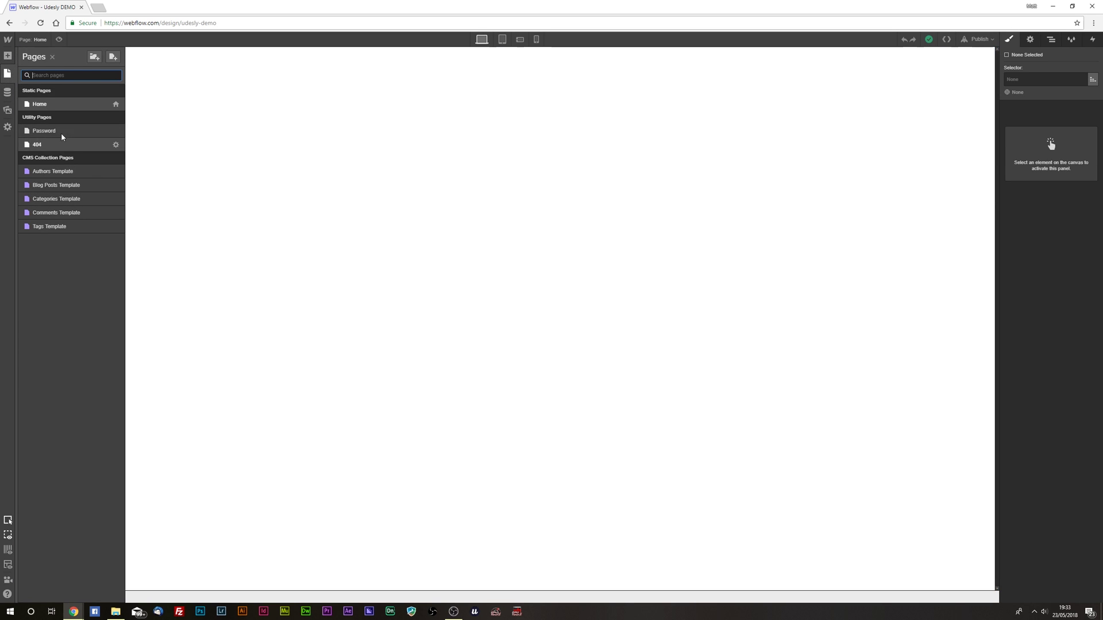
Step: Add static pages named Login and Register, then switch to editing Login
click(114, 58)
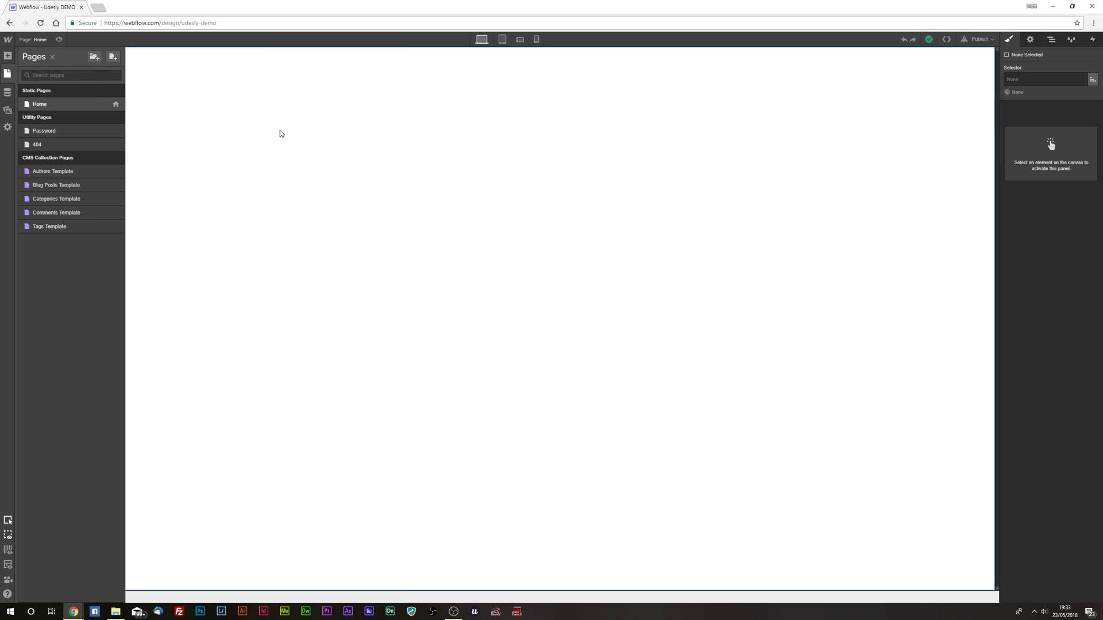
text(Login)
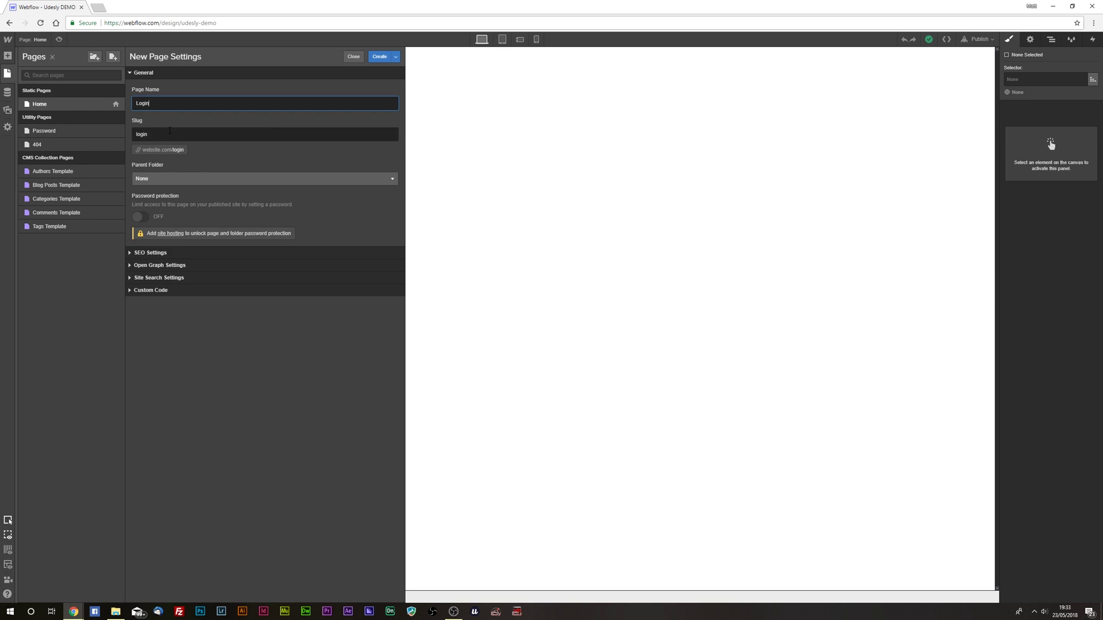
key(Return)
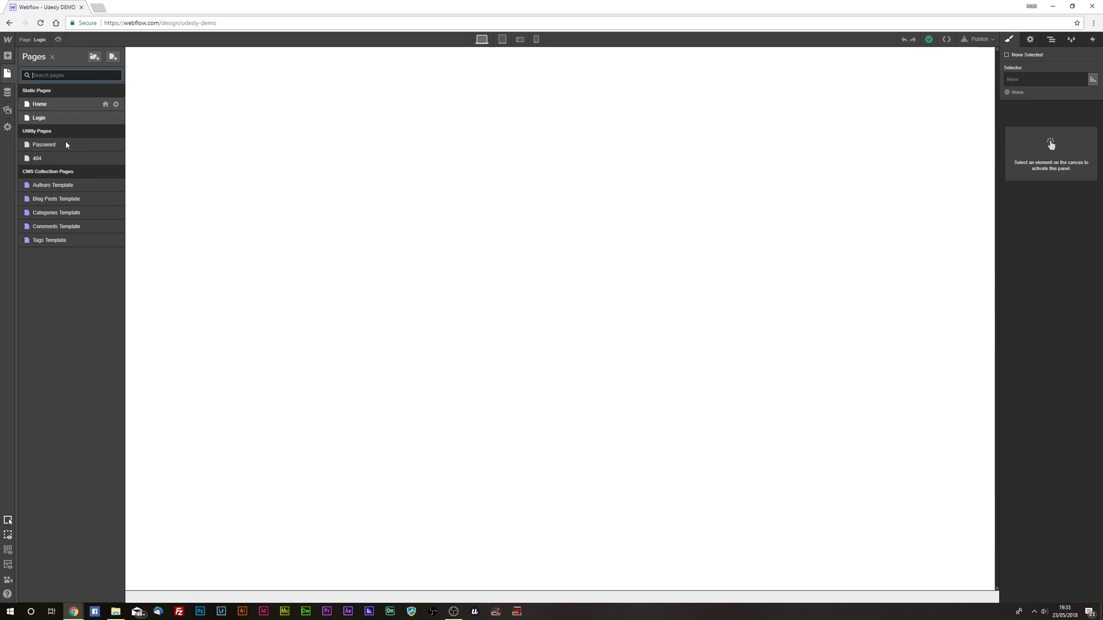
click(113, 57)
text(Register)
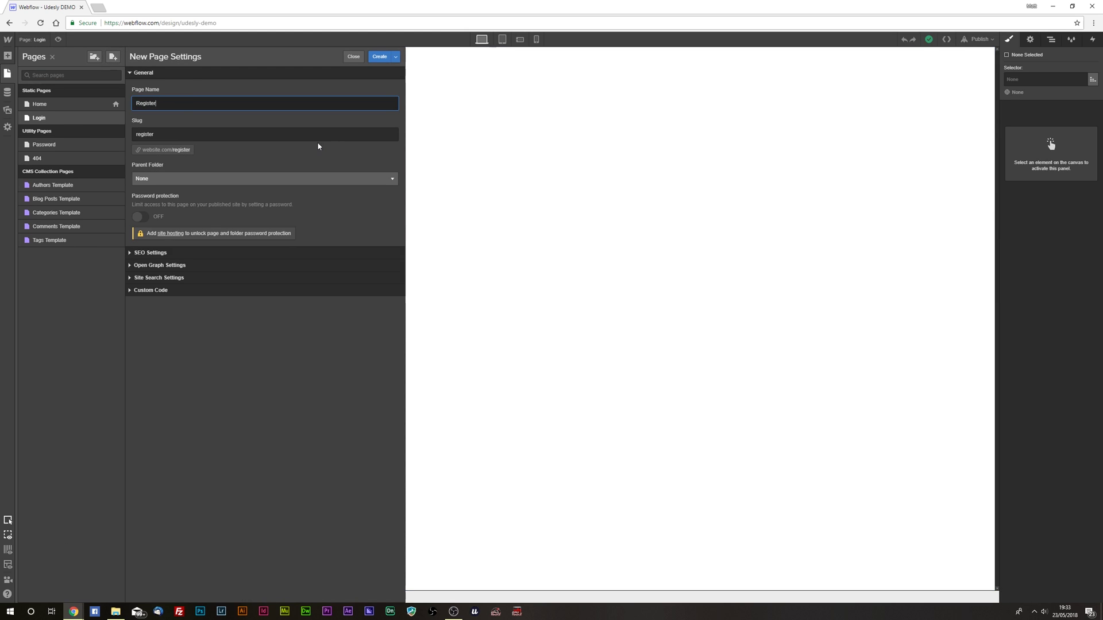
key(Return)
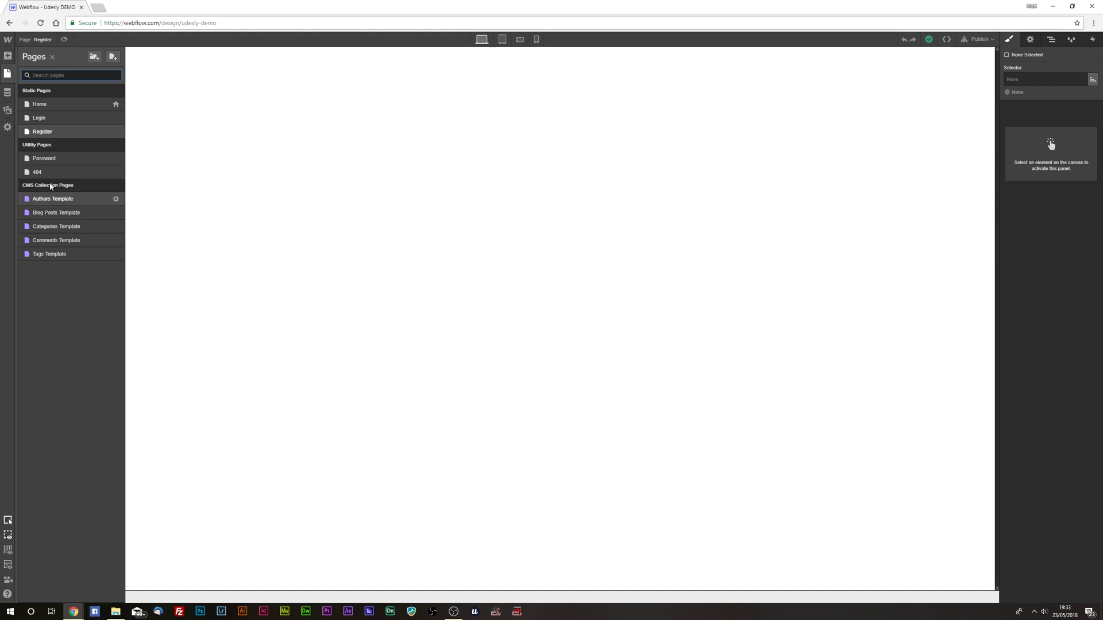
click(46, 118)
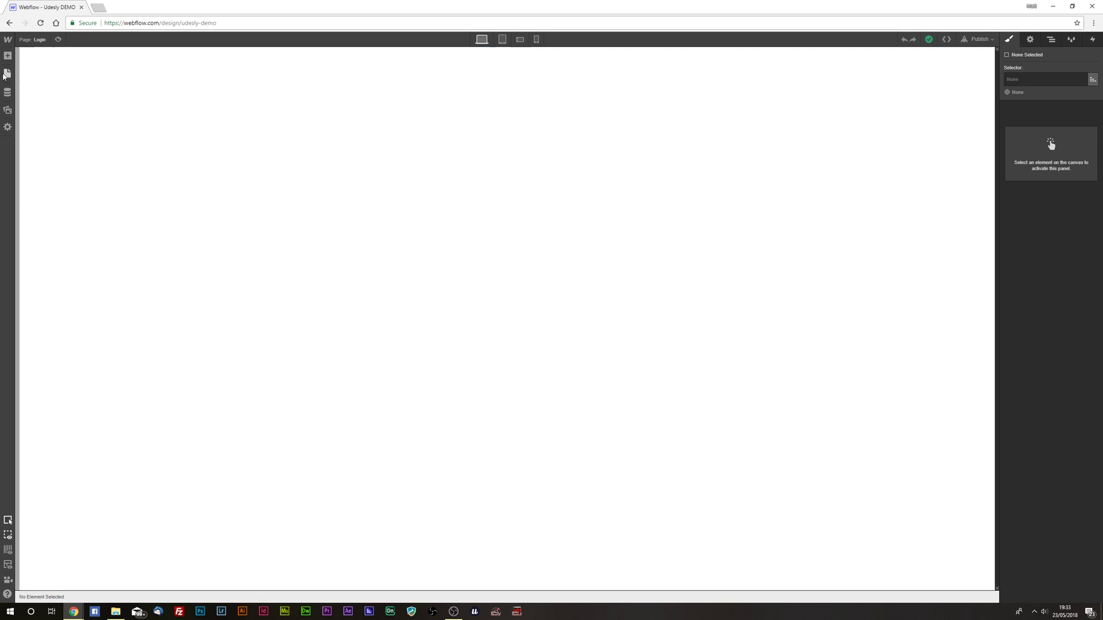
Step: Place a new section on the Login page with height 100vh
click(7, 74)
click(7, 55)
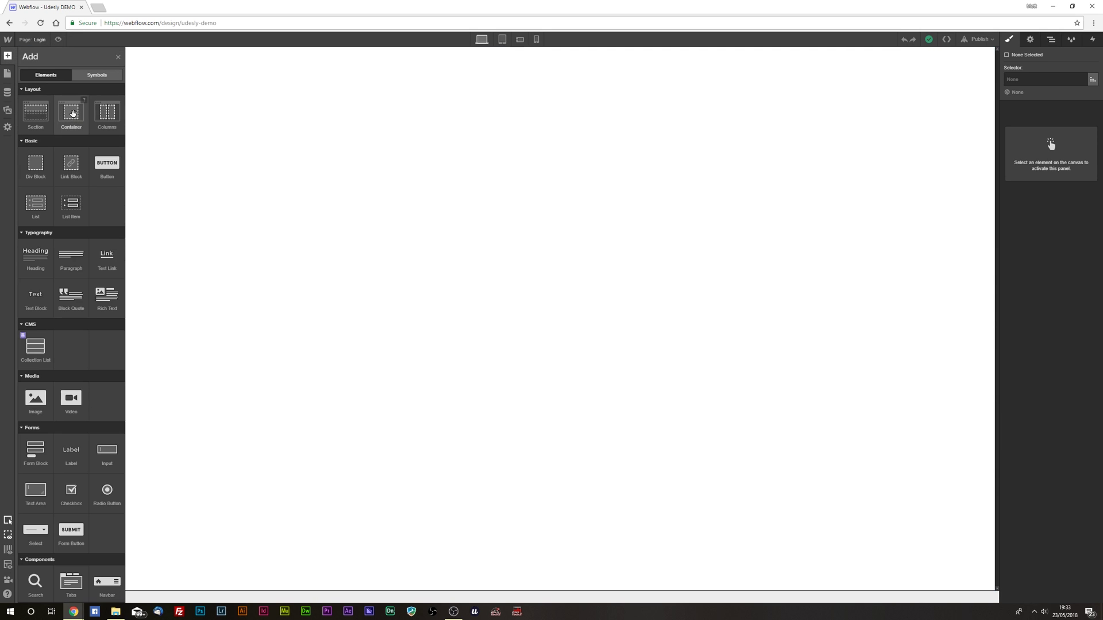
drag(36, 112, 359, 124)
click(1082, 223)
text(1)
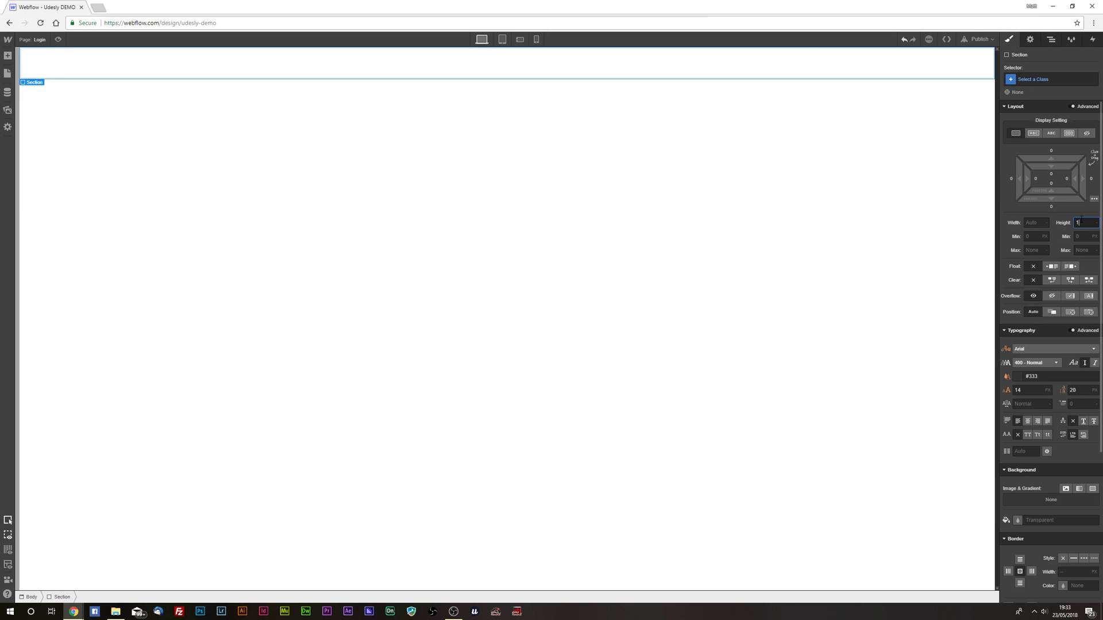
text(00vh)
key(Return)
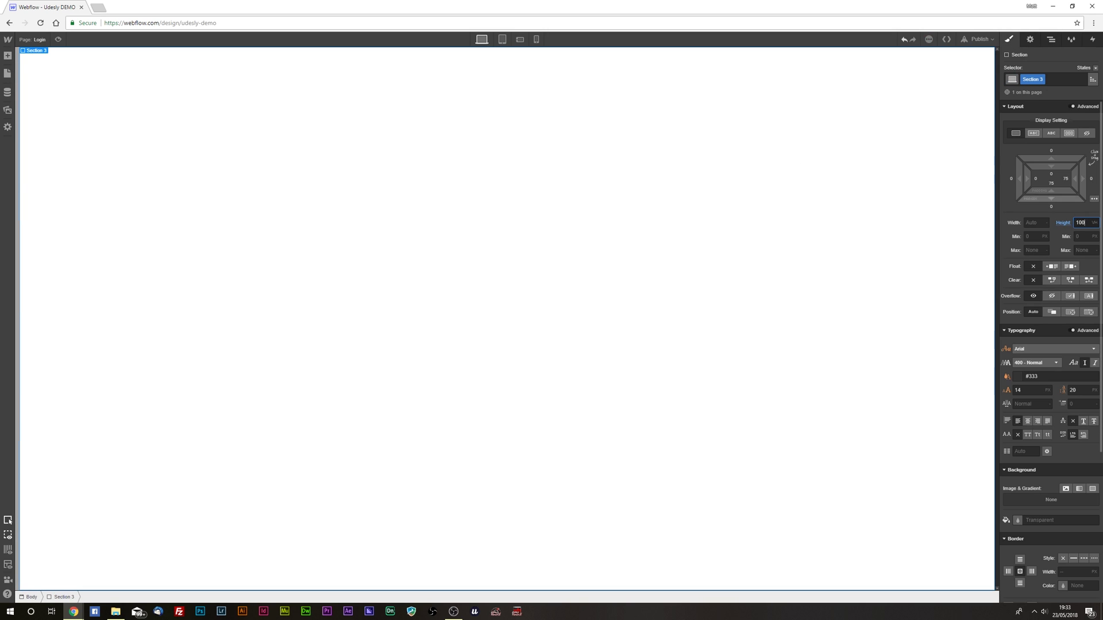
Step: Add a Form Block and centre it with a vertical flex layout
click(7, 56)
drag(35, 425, 515, 238)
click(375, 186)
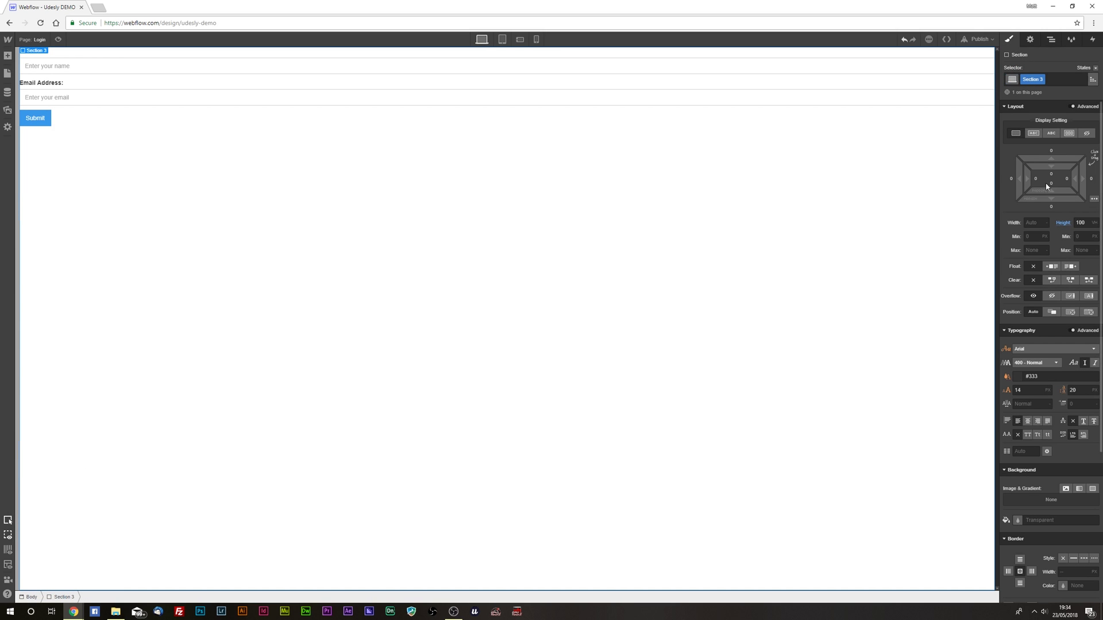
click(1068, 134)
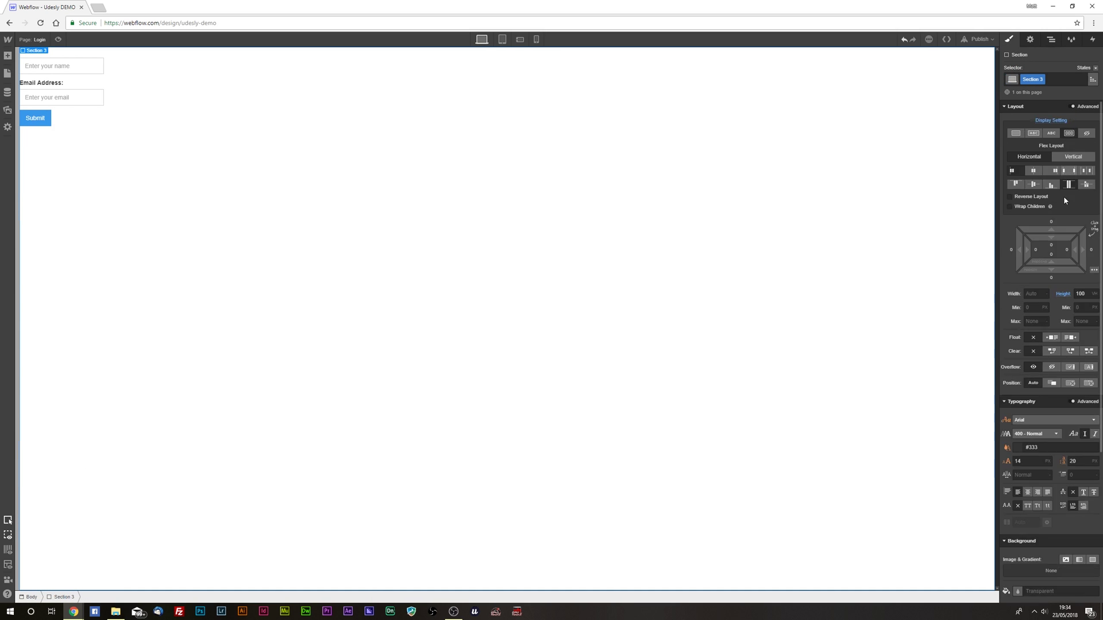
click(1073, 156)
click(1034, 170)
click(1034, 185)
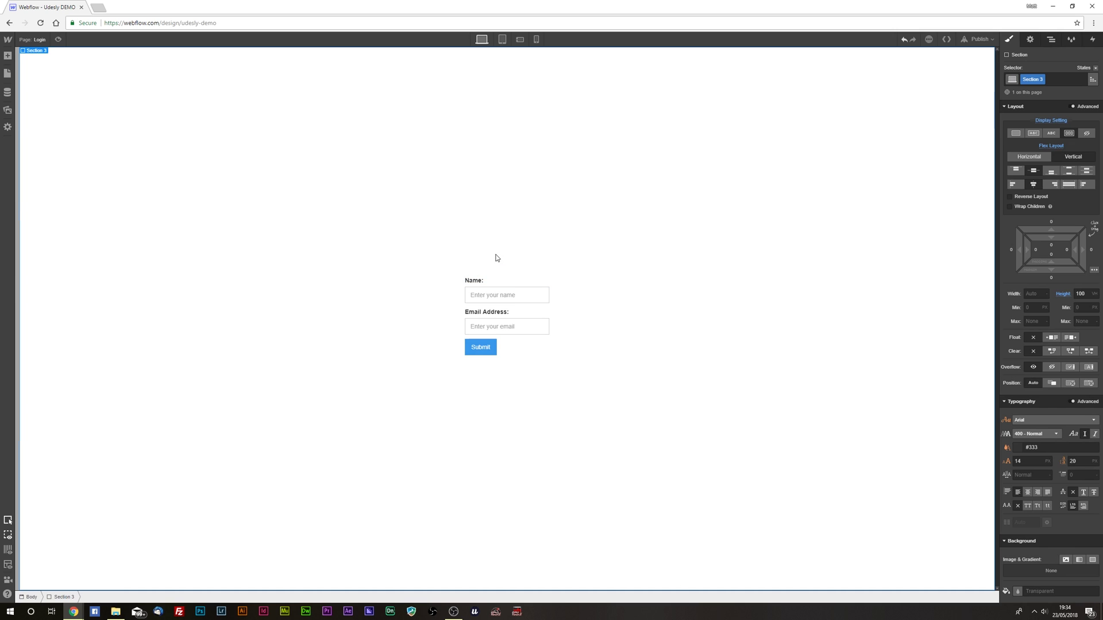
click(520, 337)
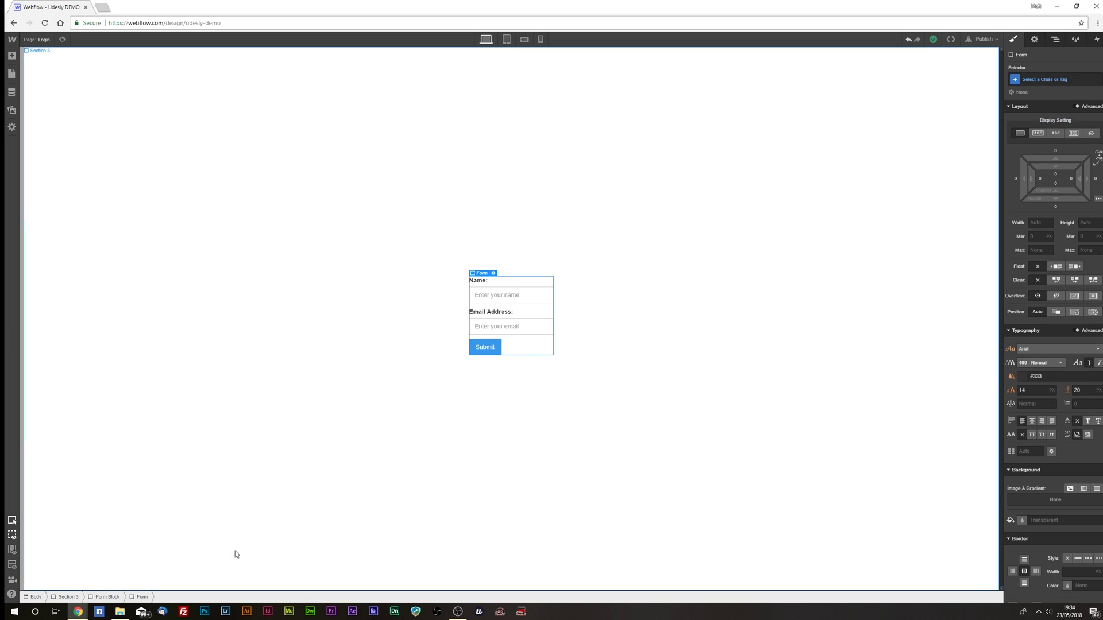
Step: Give the form block the custom attribute wp=login-area
click(1034, 39)
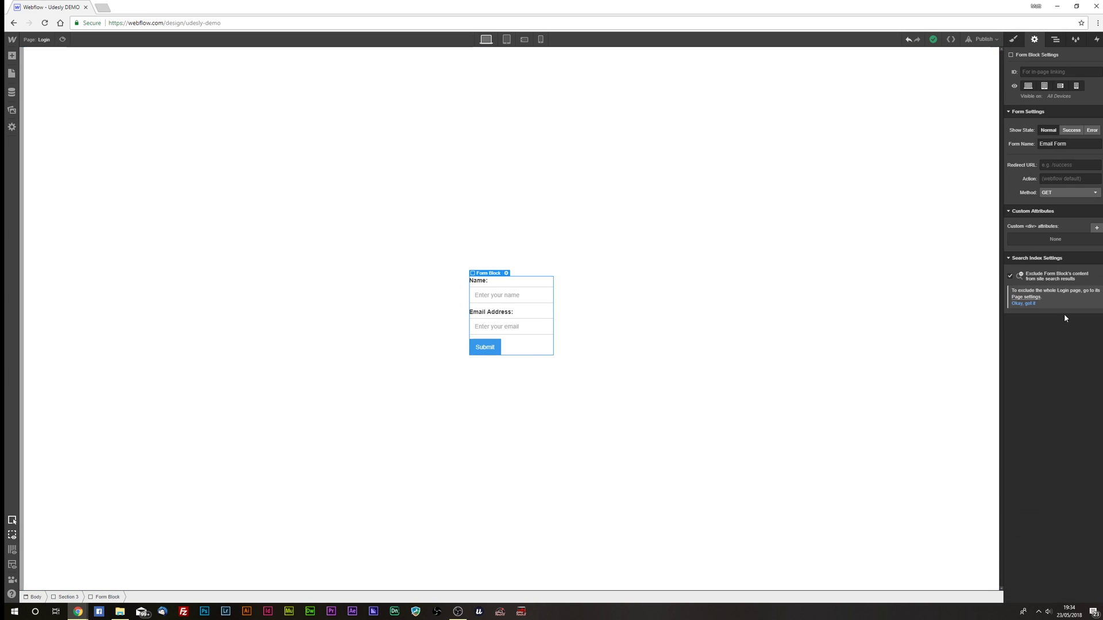
click(1096, 228)
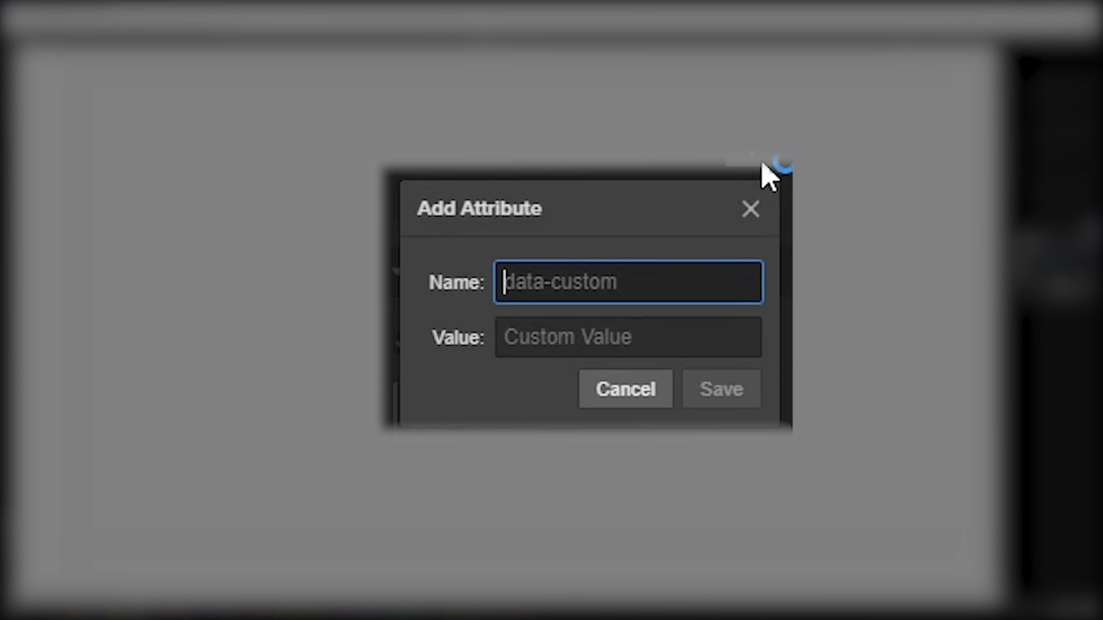
text(wp)
key(Tab)
text(login)
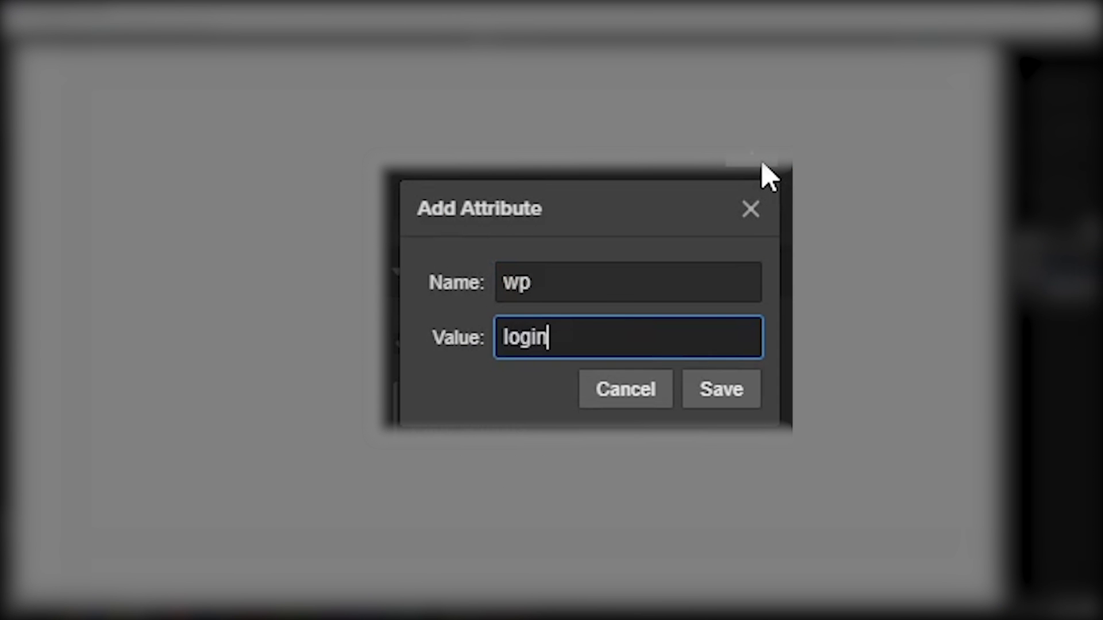
text(-area)
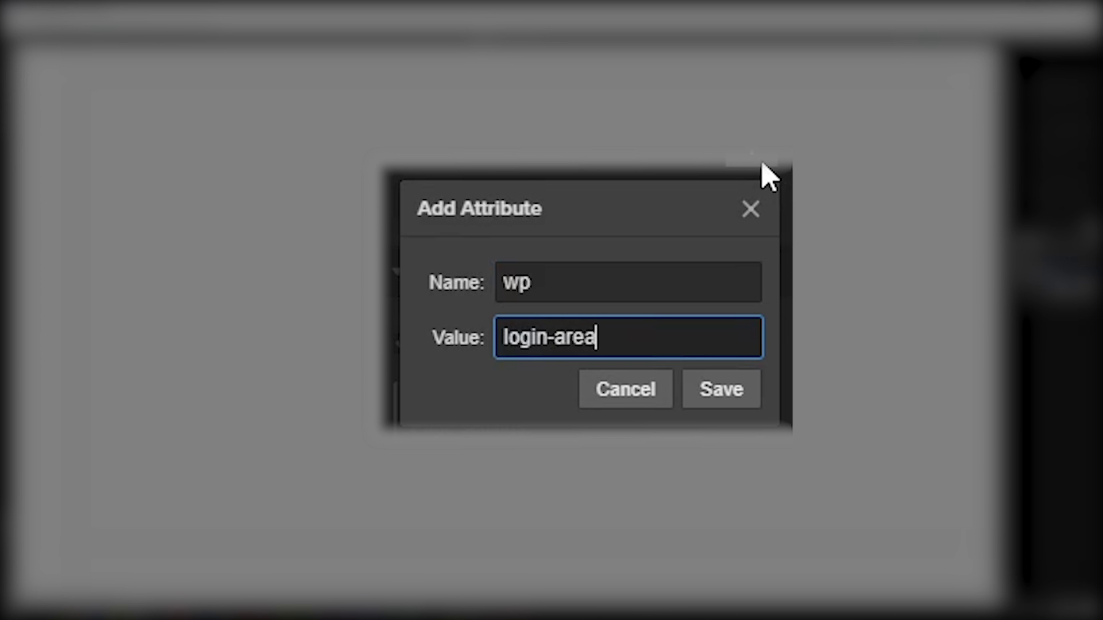
key(Return)
Step: Add a second custom attribute el=login to the form
click(762, 165)
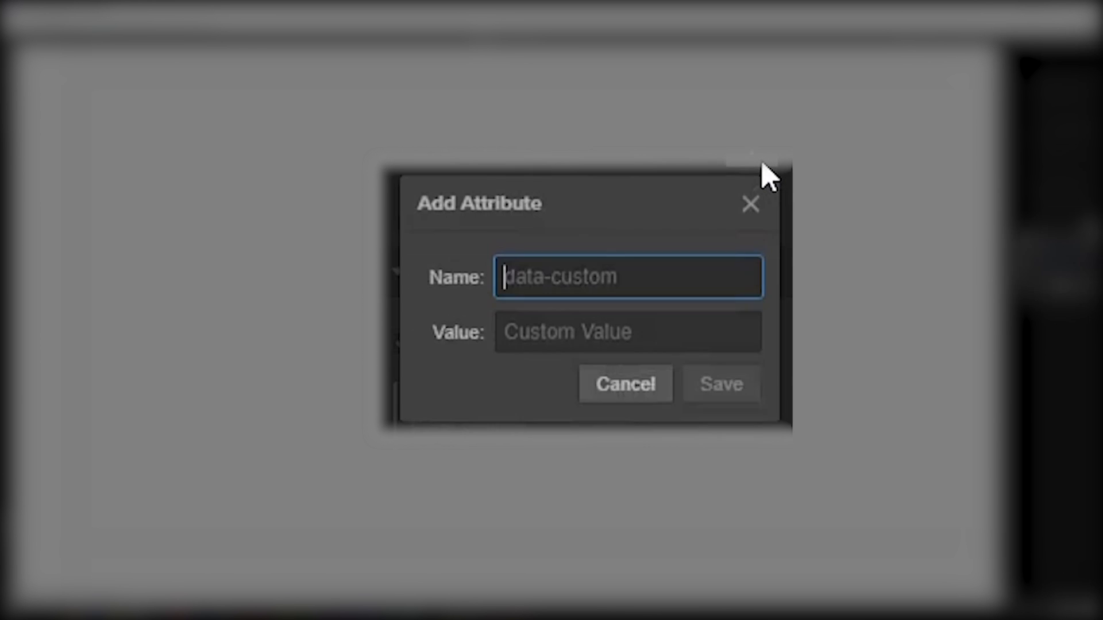
text(el)
key(Tab)
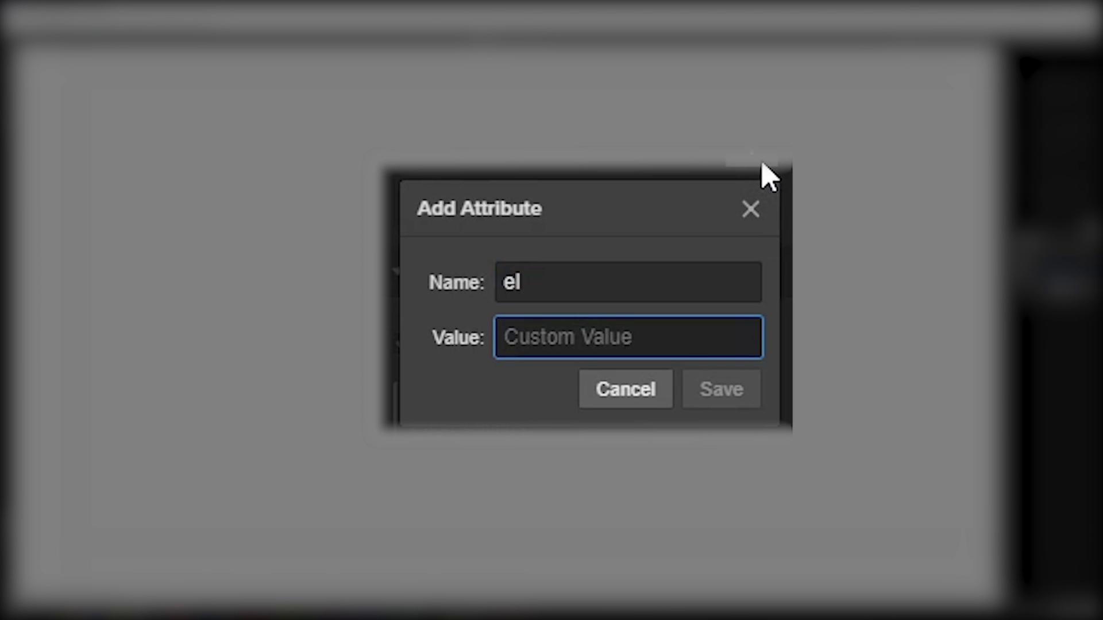
text(login)
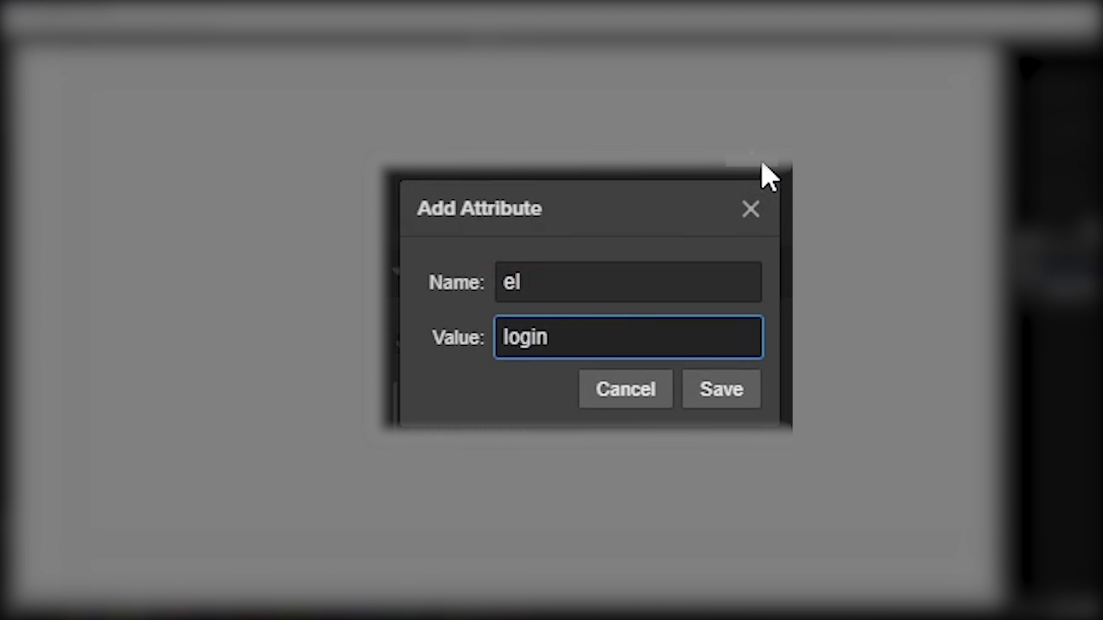
key(Return)
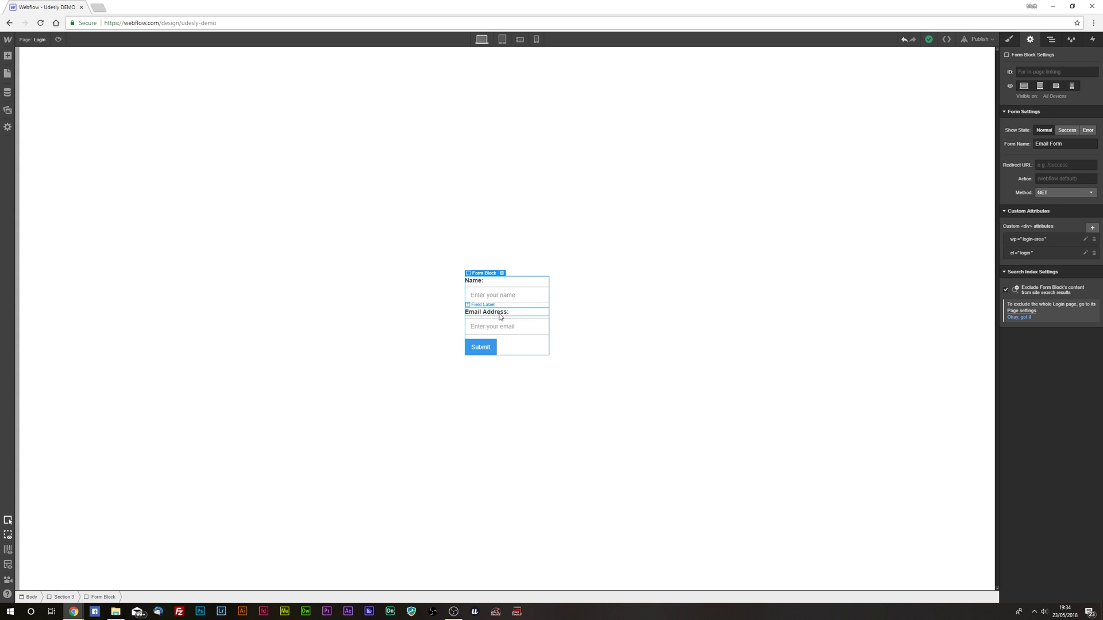
Step: Make the email input a Password-type field named password with placeholder Password
click(498, 325)
click(498, 316)
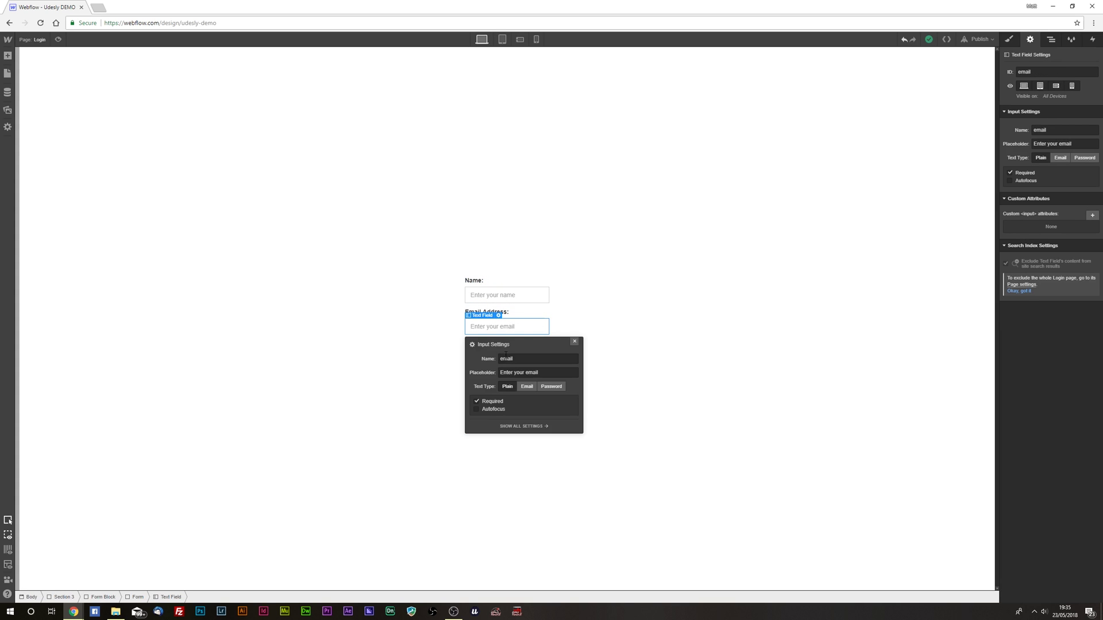
click(551, 386)
double_click(525, 362)
text(password)
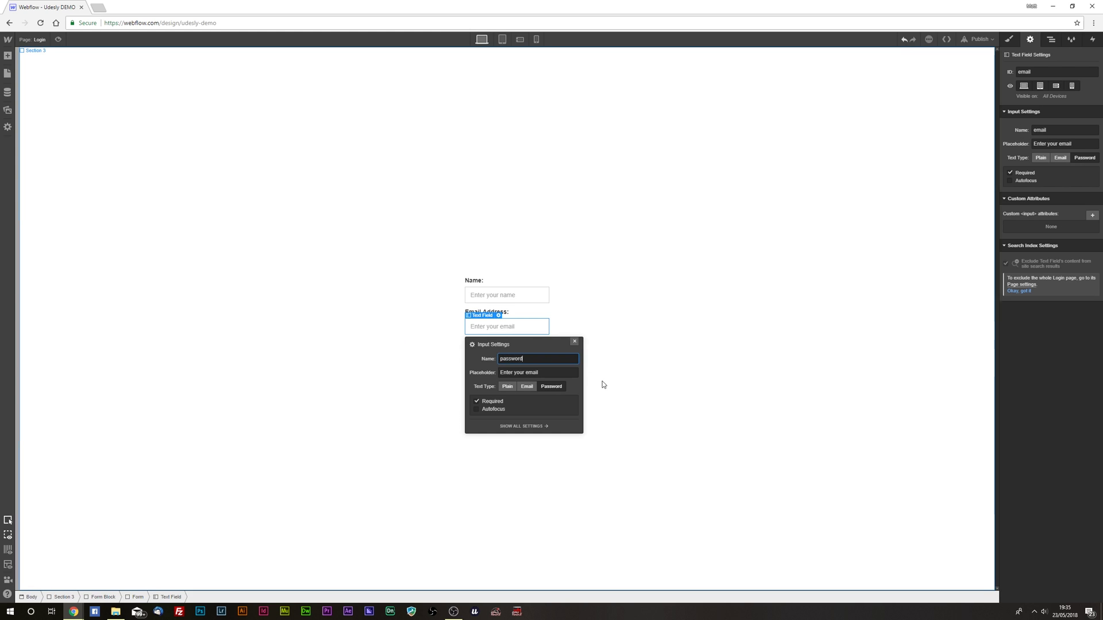
key(Tab)
text(Password)
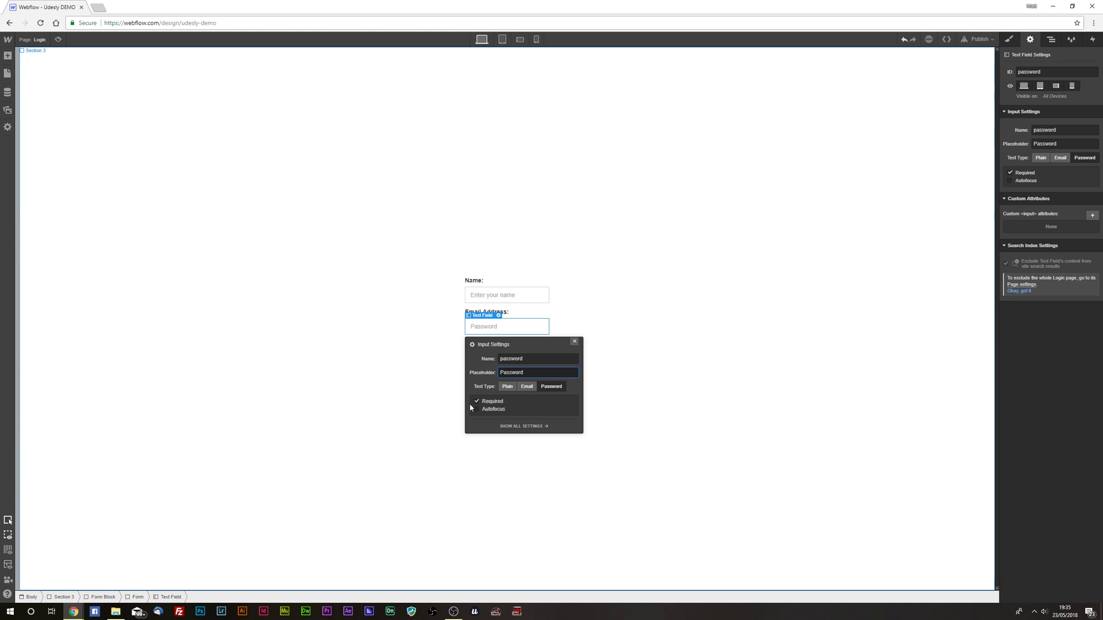
Step: Change the field's label from 'Email Address:' to 'Password:'
click(508, 313)
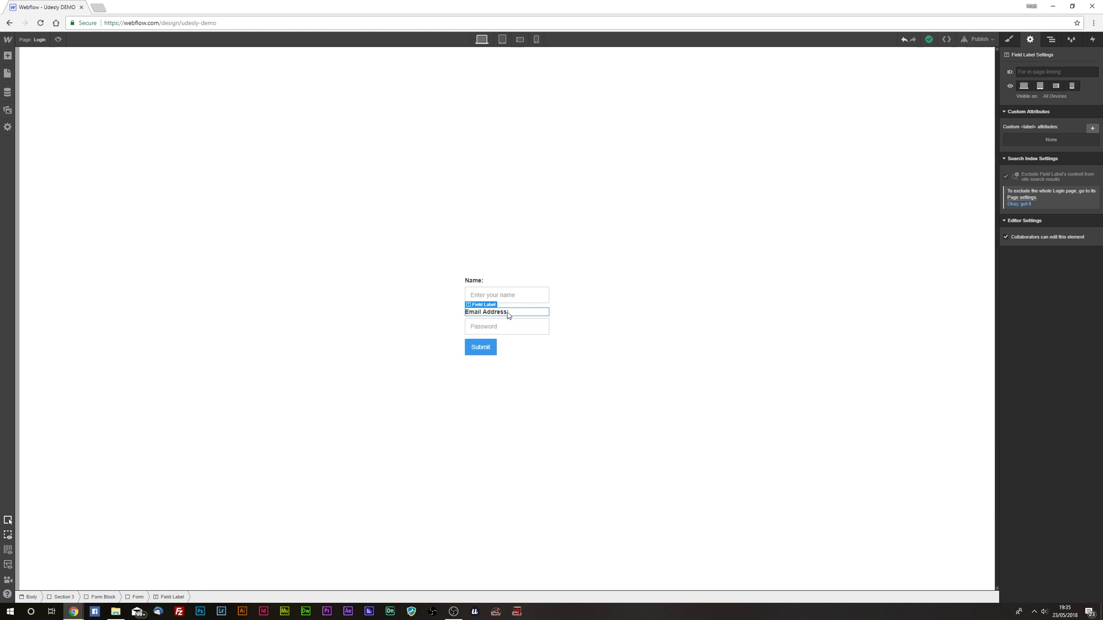
double_click(507, 312)
text(Pass)
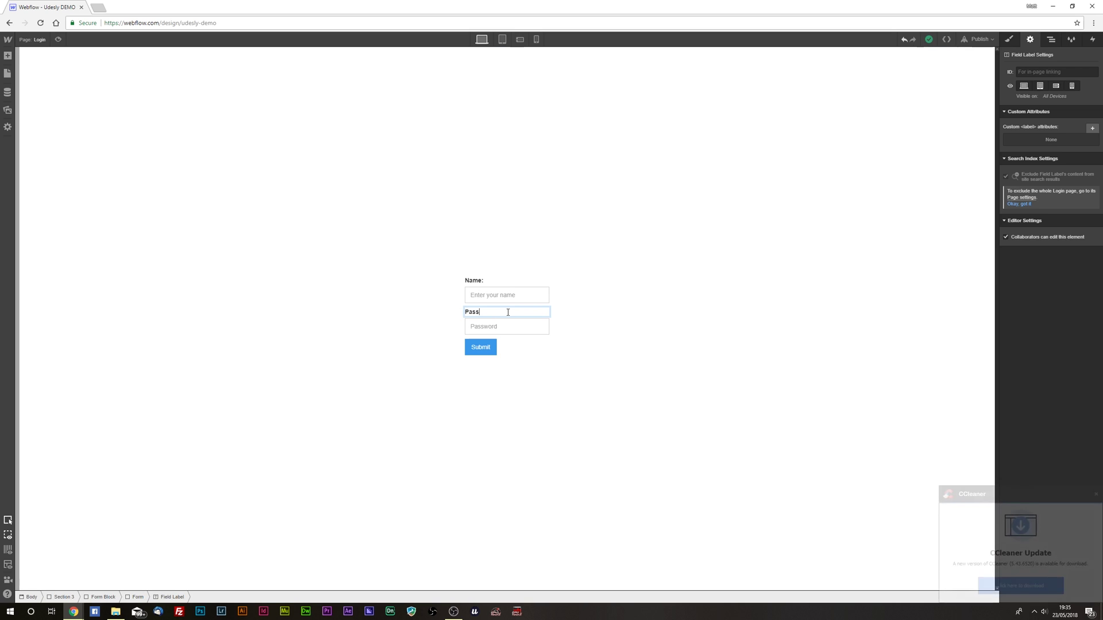
text(word)
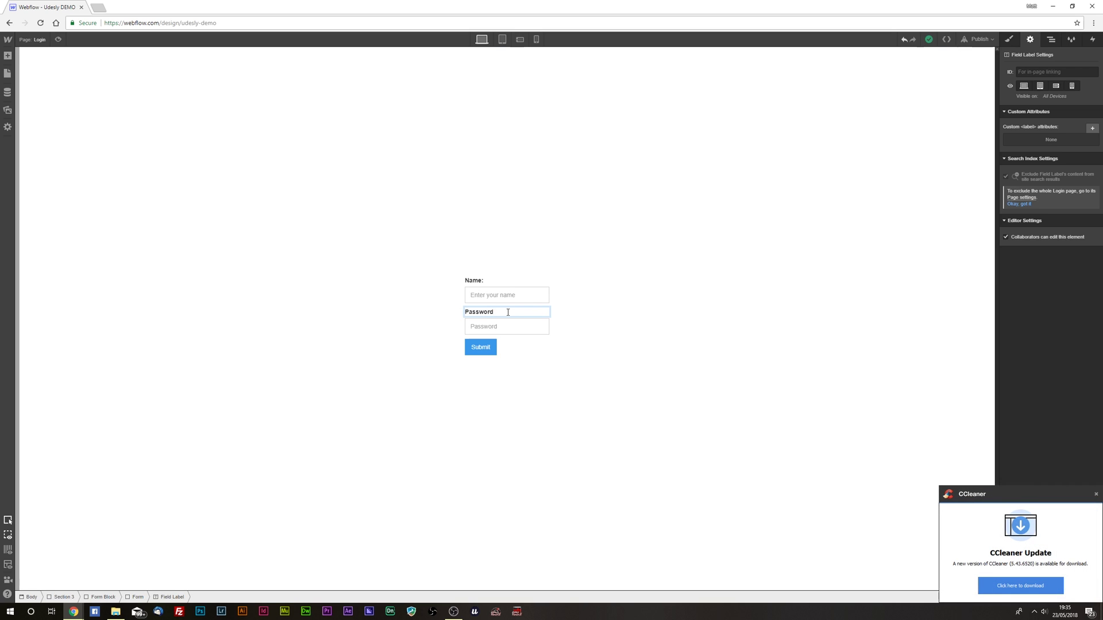
text(:)
Step: Mark the name text field required, rename it username, placeholder Username
click(504, 304)
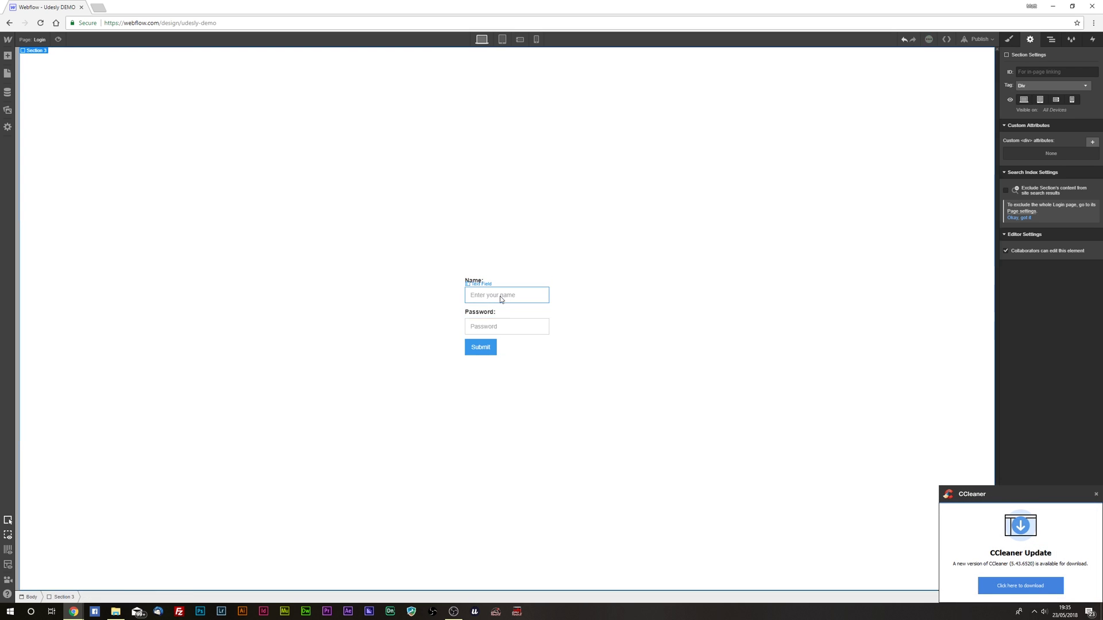
click(501, 299)
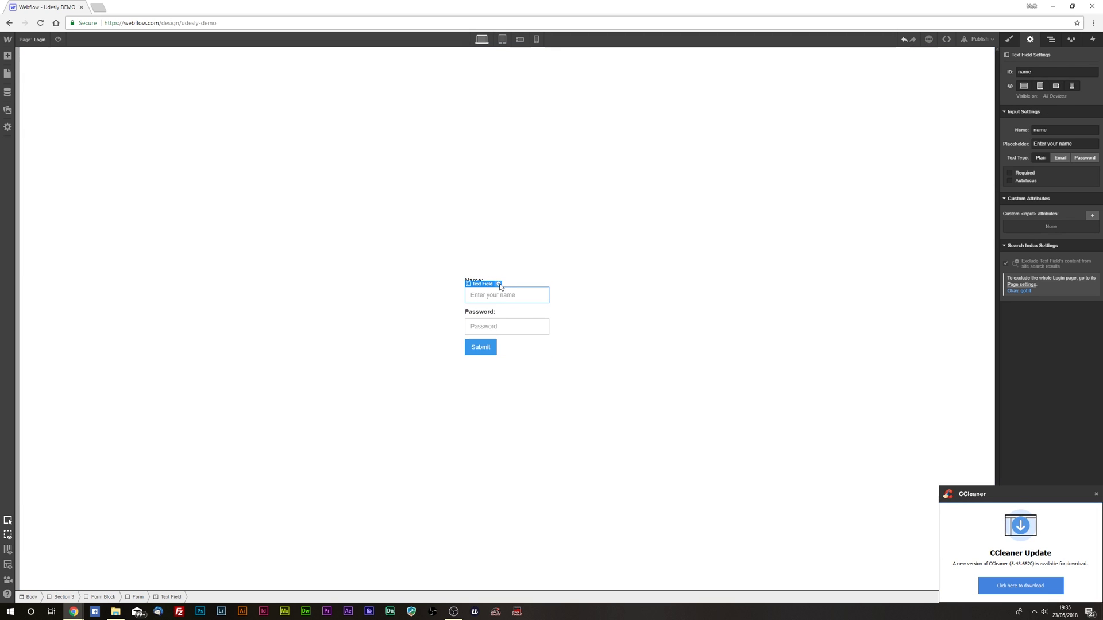
click(499, 284)
click(477, 371)
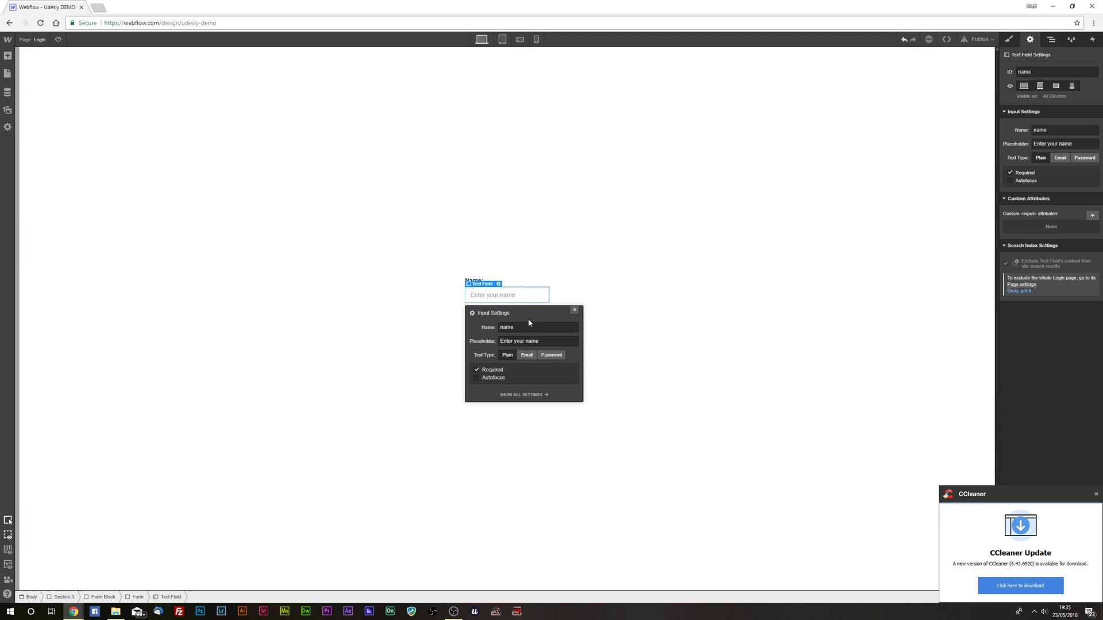
double_click(527, 325)
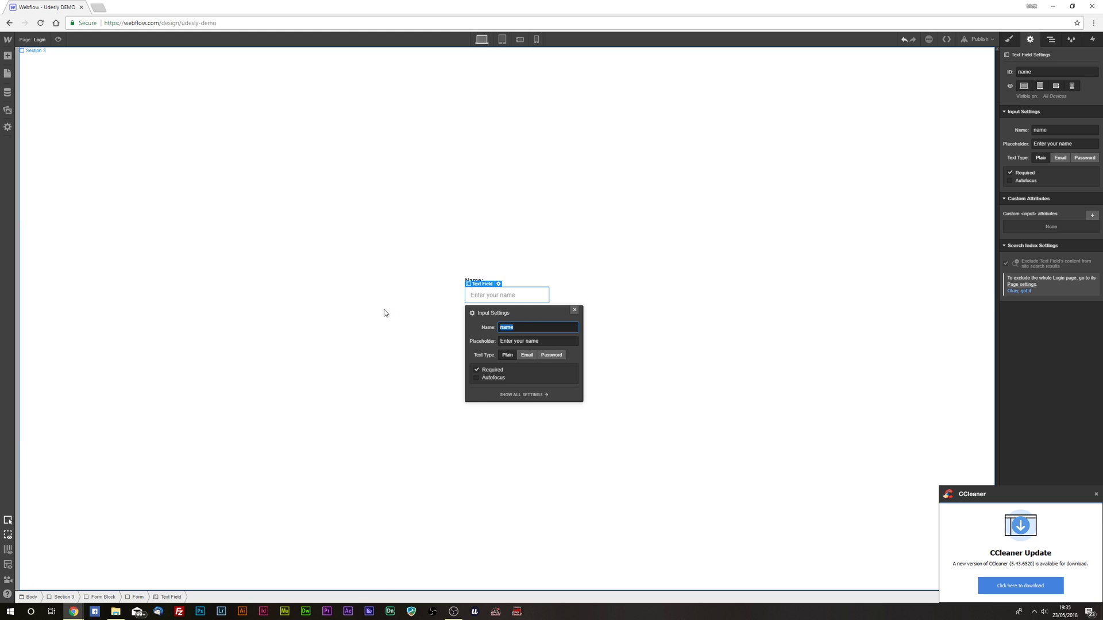
text(username)
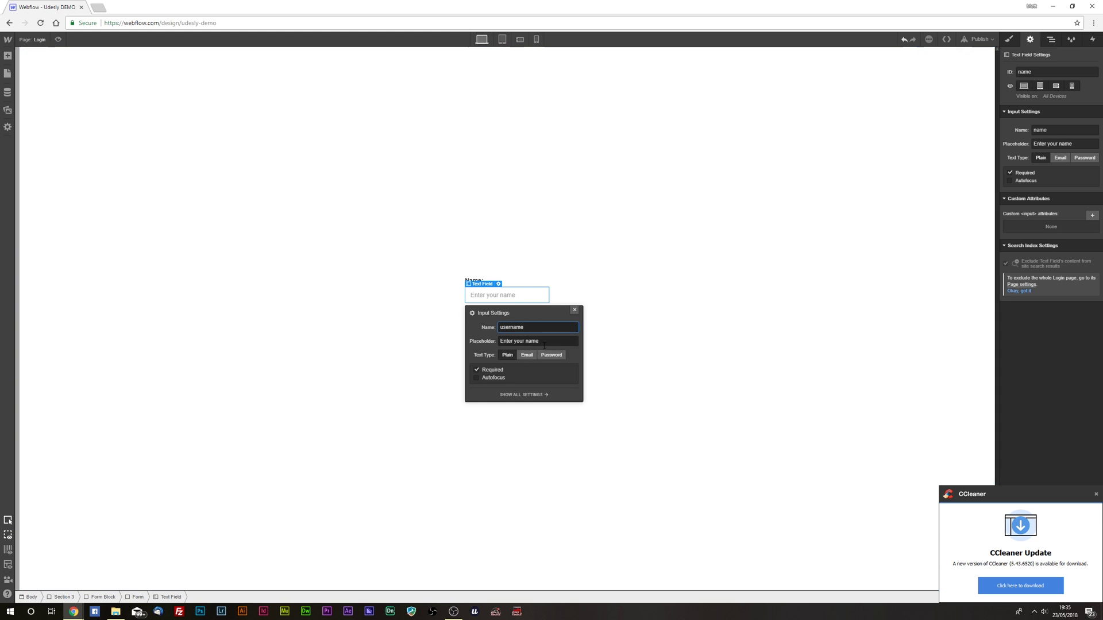
key(Tab)
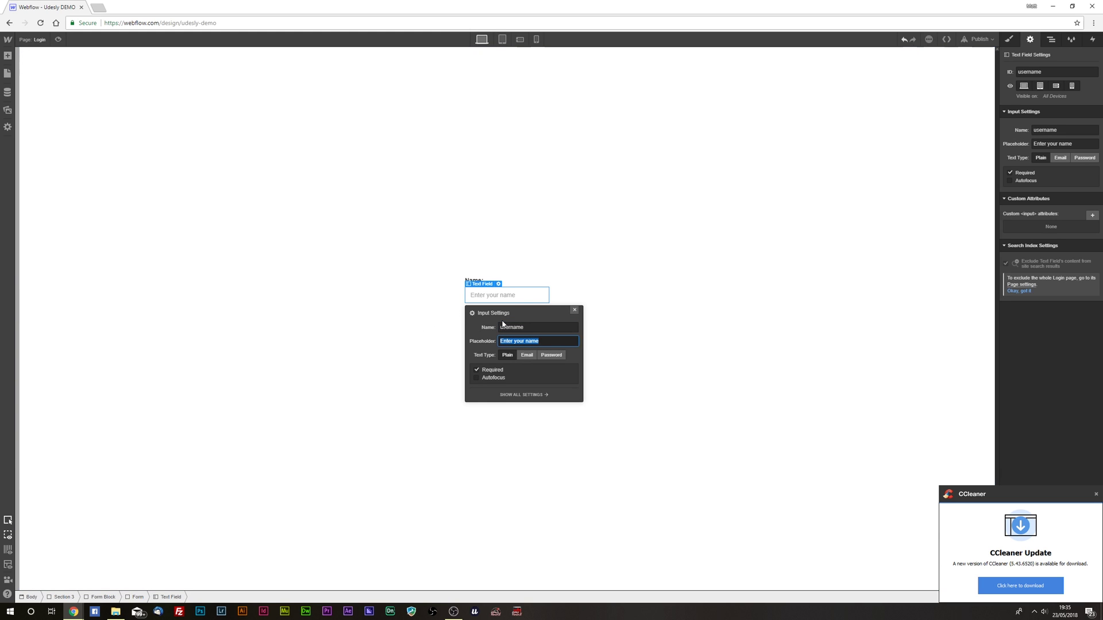
text(Use)
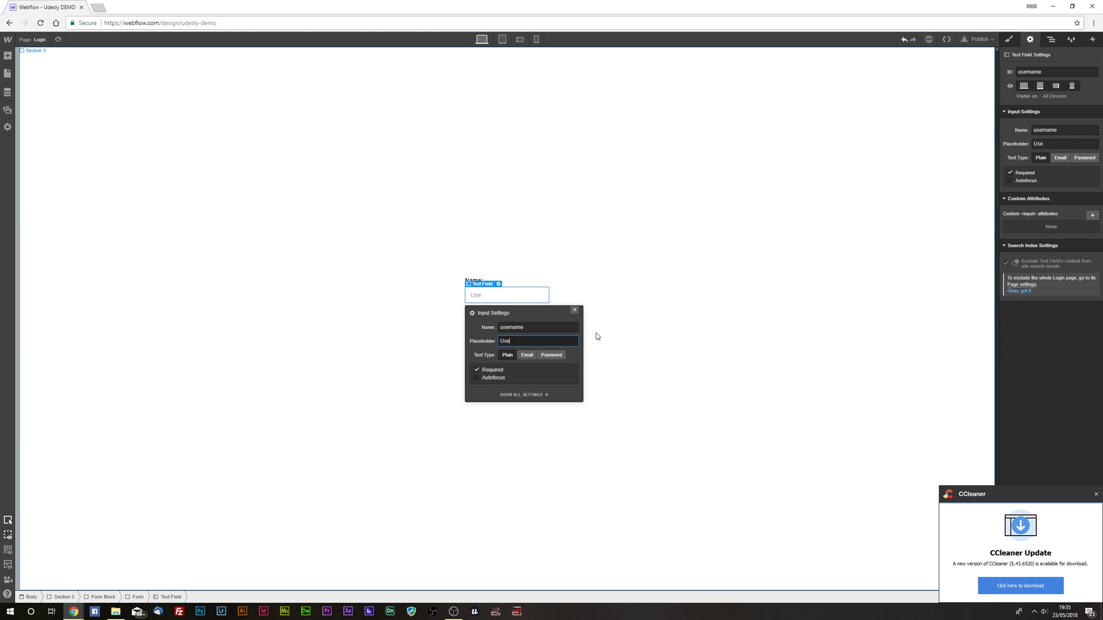
text(rname)
click(582, 333)
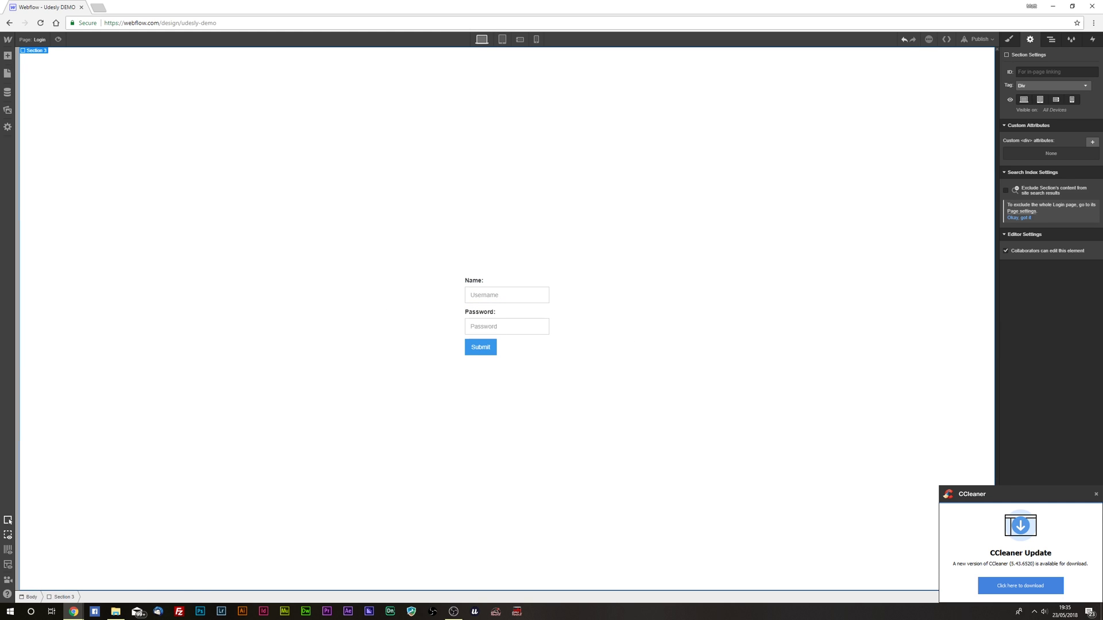
Step: Drop a checkbox under Password named remember_me, labelled Remember Me
click(8, 56)
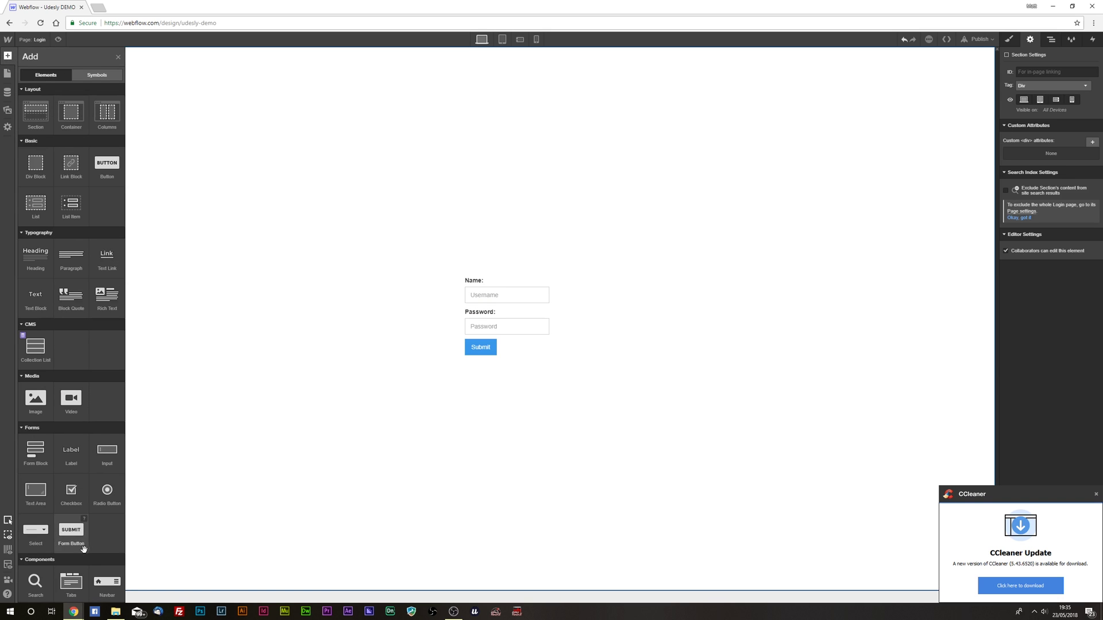
drag(74, 493, 494, 337)
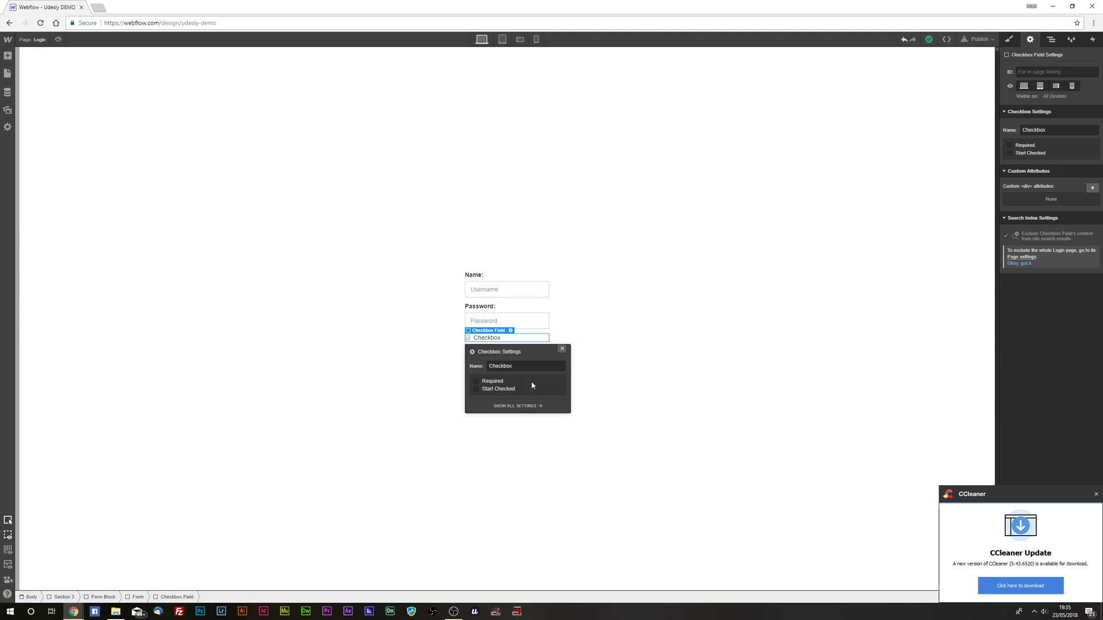
text(remember)
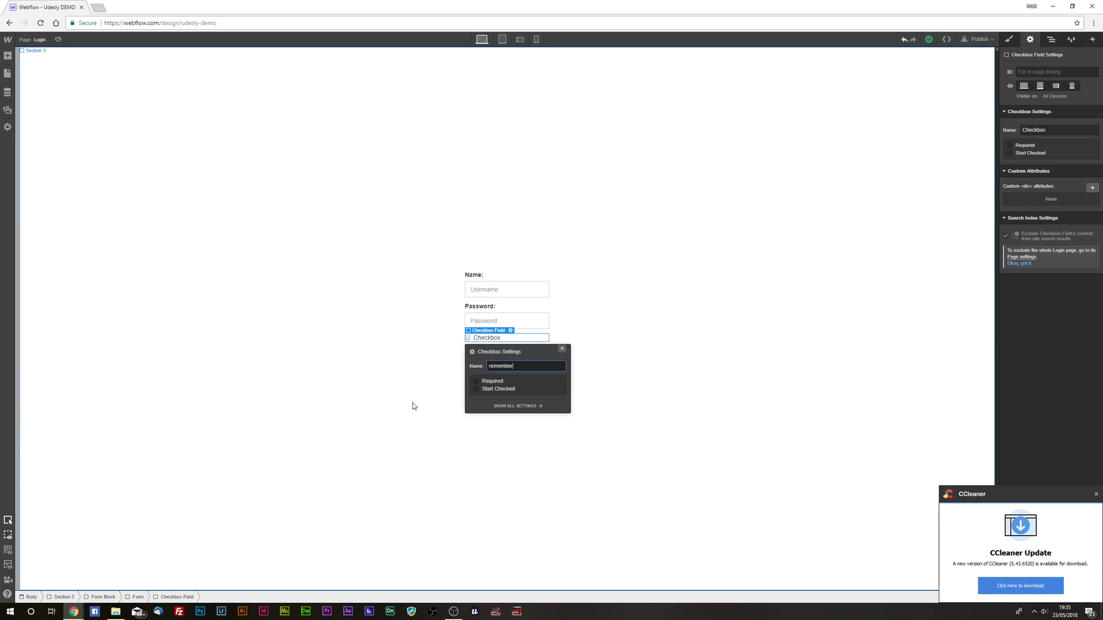
text(_me)
click(412, 406)
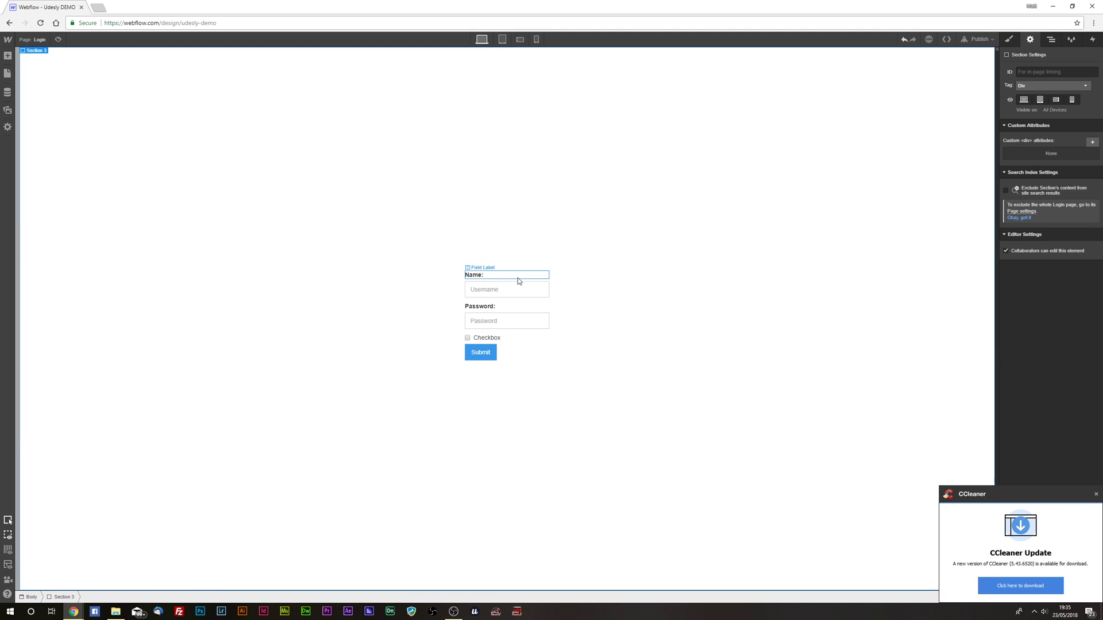
click(482, 338)
click(480, 352)
click(507, 342)
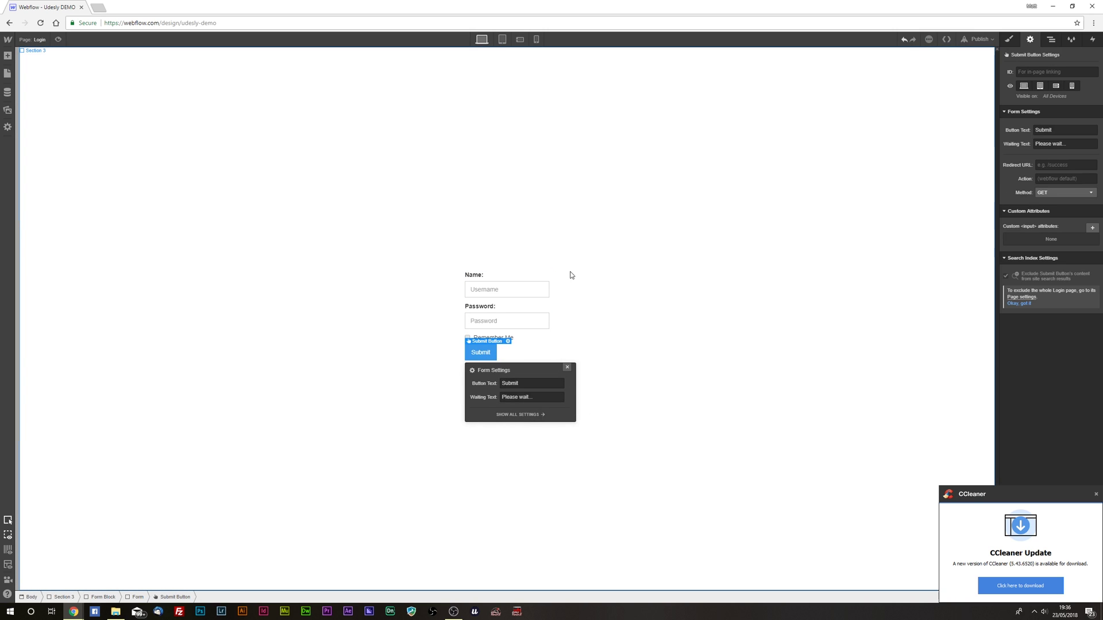
Step: Show the login form in its Error state and select the error message
click(516, 354)
click(1089, 131)
click(437, 367)
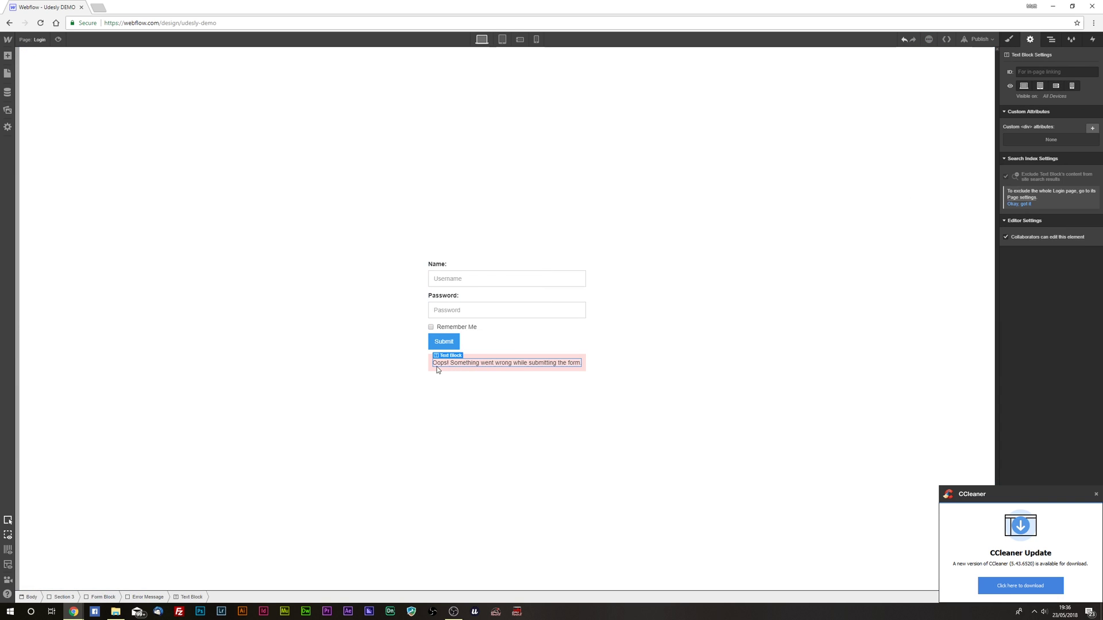
Step: Add custom attribute udesly-data with value error-message to the error text
click(1092, 128)
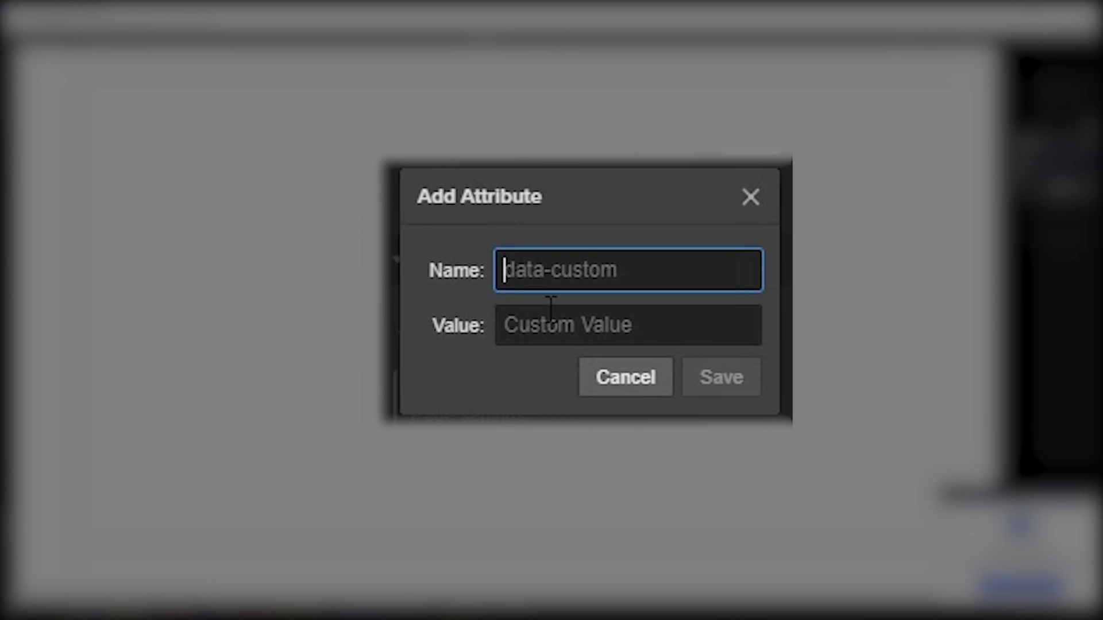
text(u)
key(BackSpace)
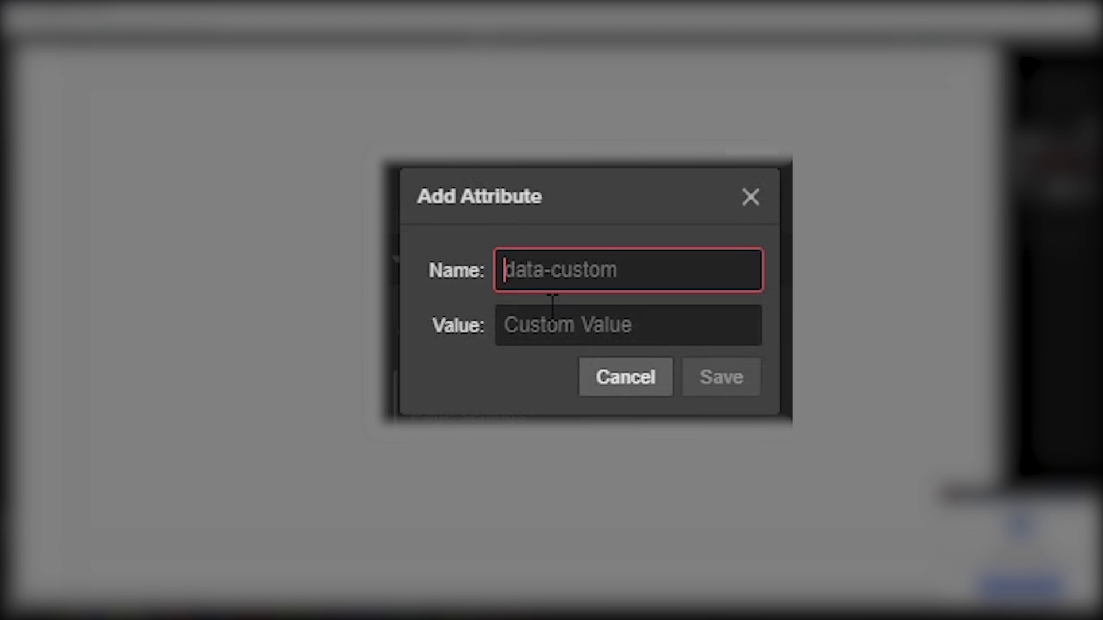
text(udesly-data)
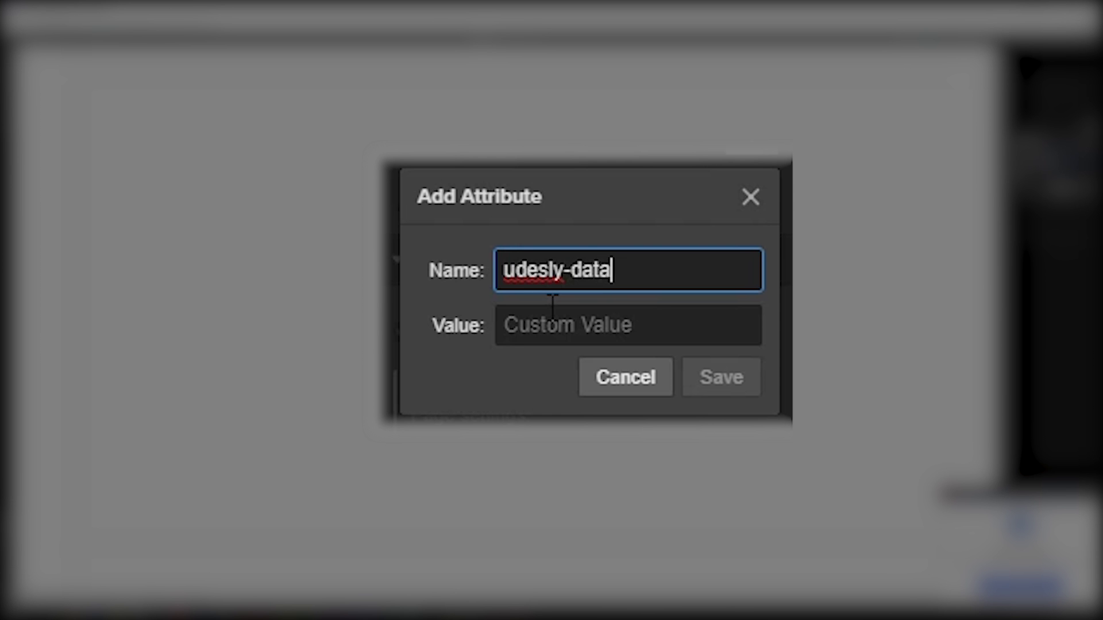
key(Tab)
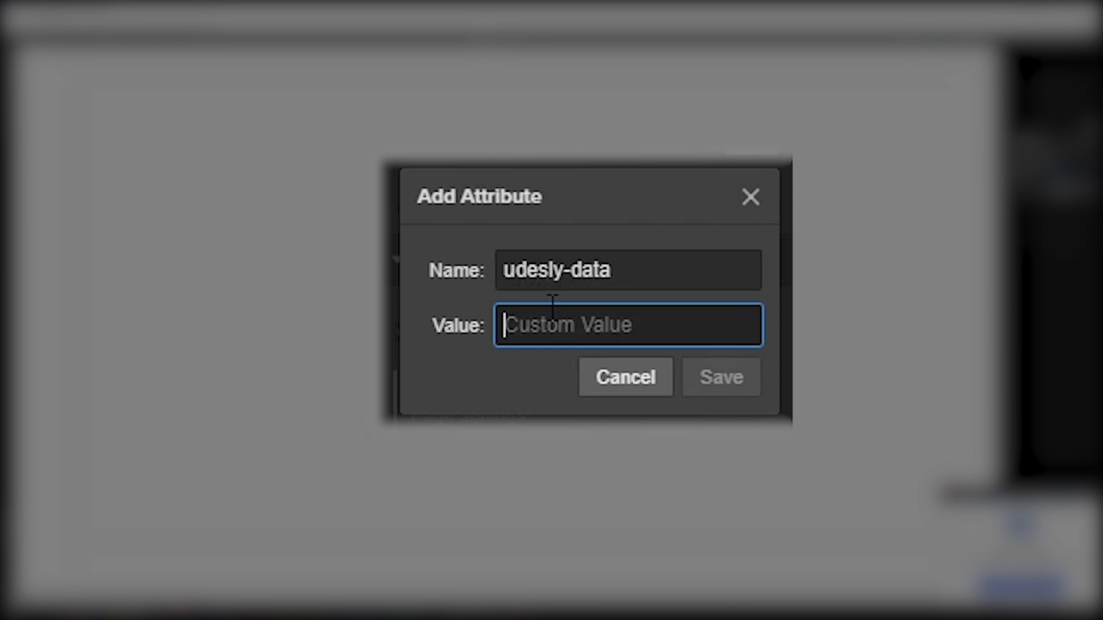
text(error)
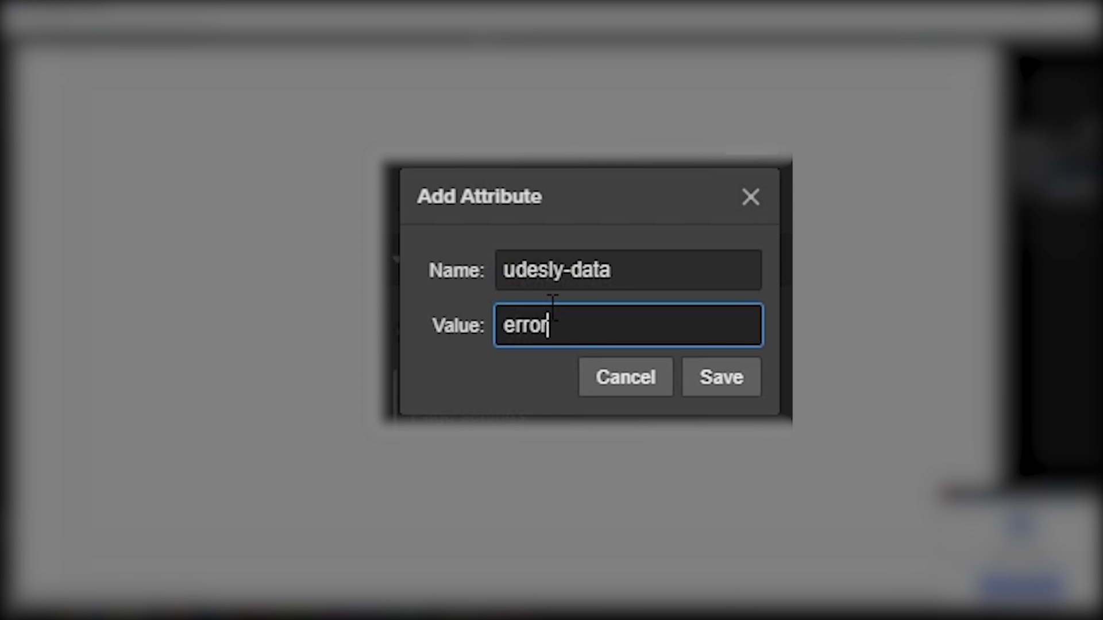
text(-message)
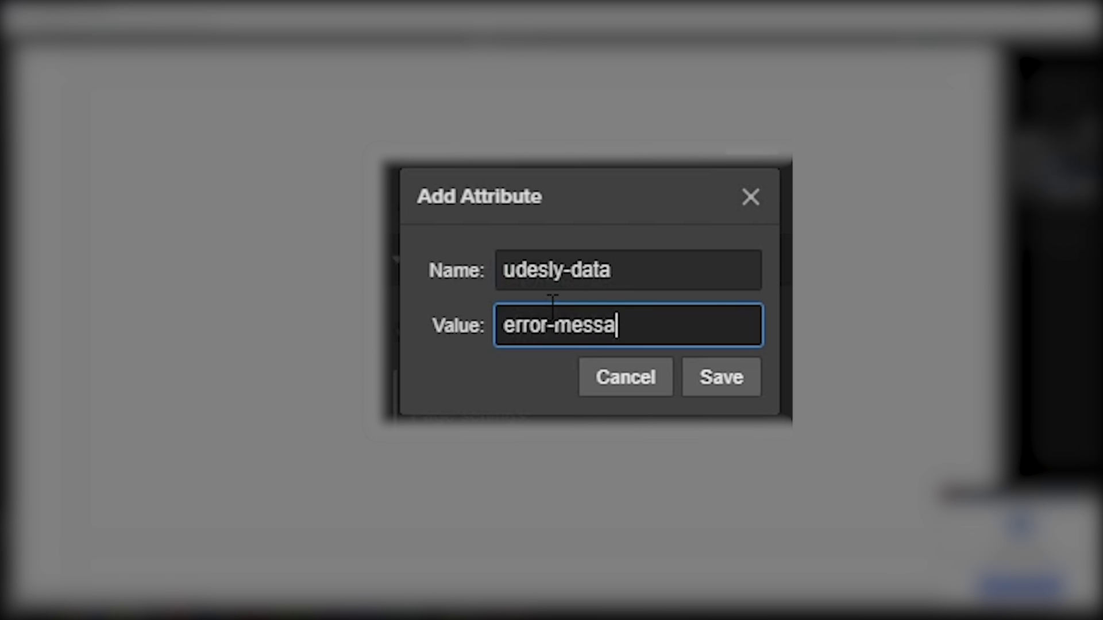
key(Return)
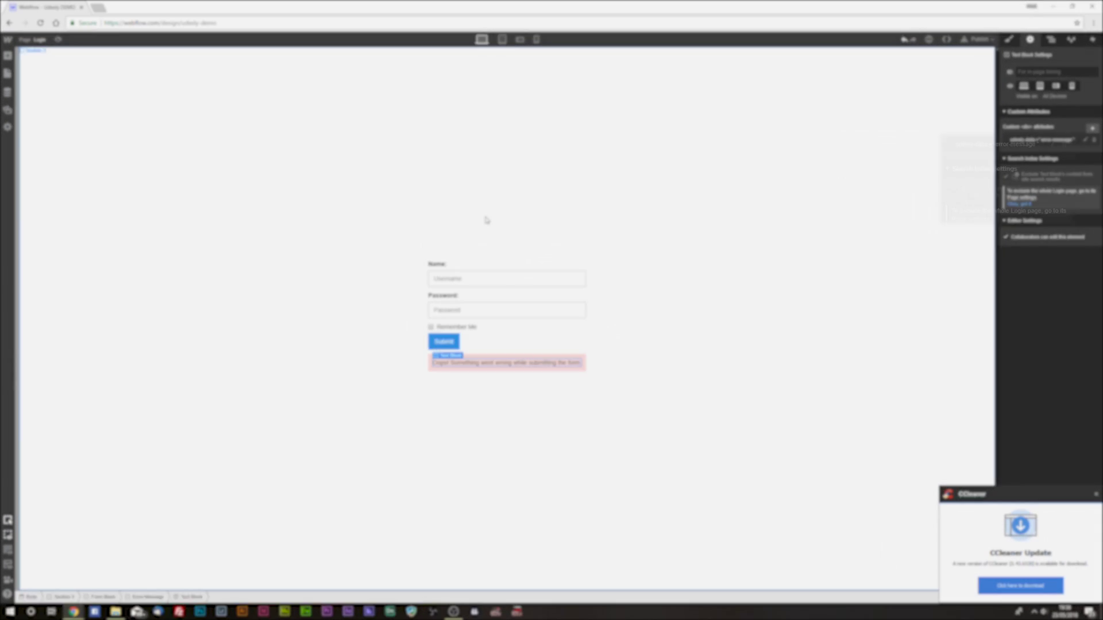
click(519, 192)
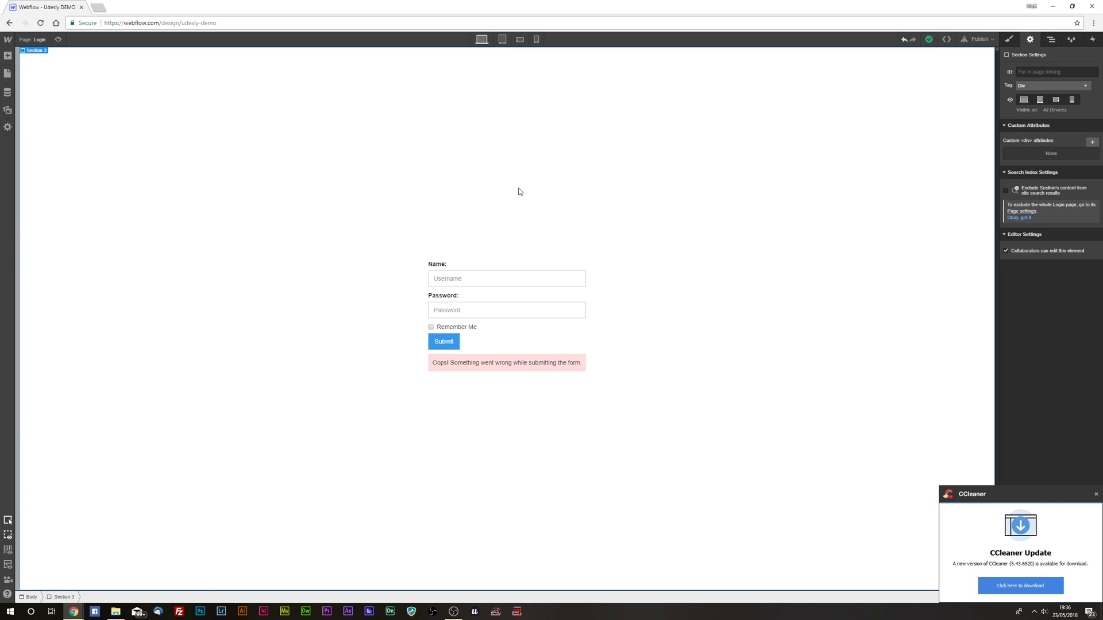
Step: Switch to the Register page and delete its duplicated form
click(7, 73)
click(45, 132)
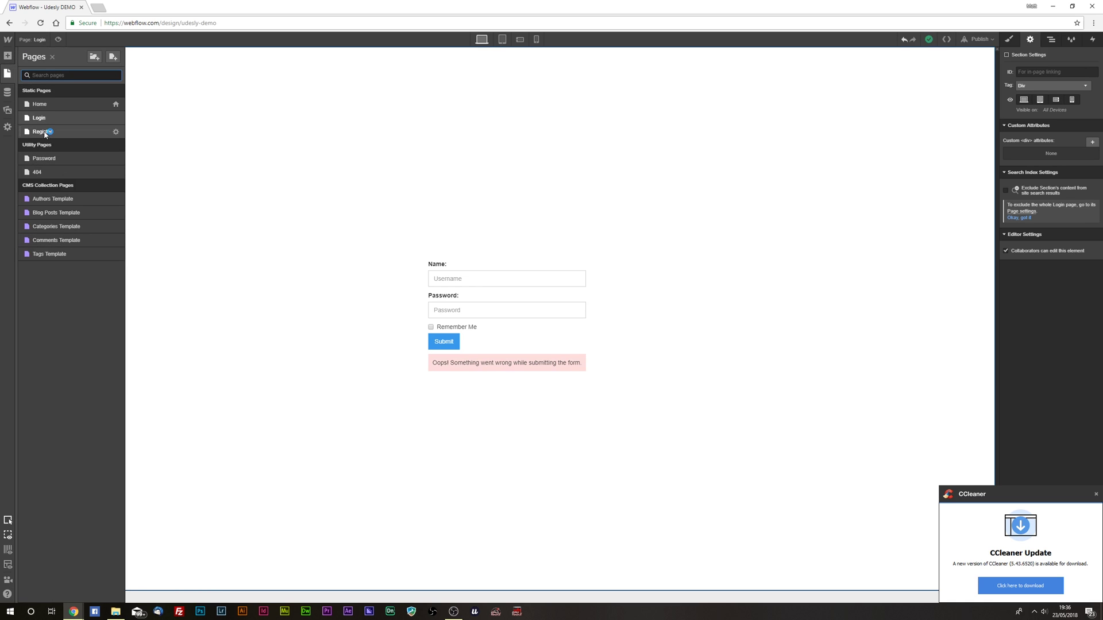
click(254, 153)
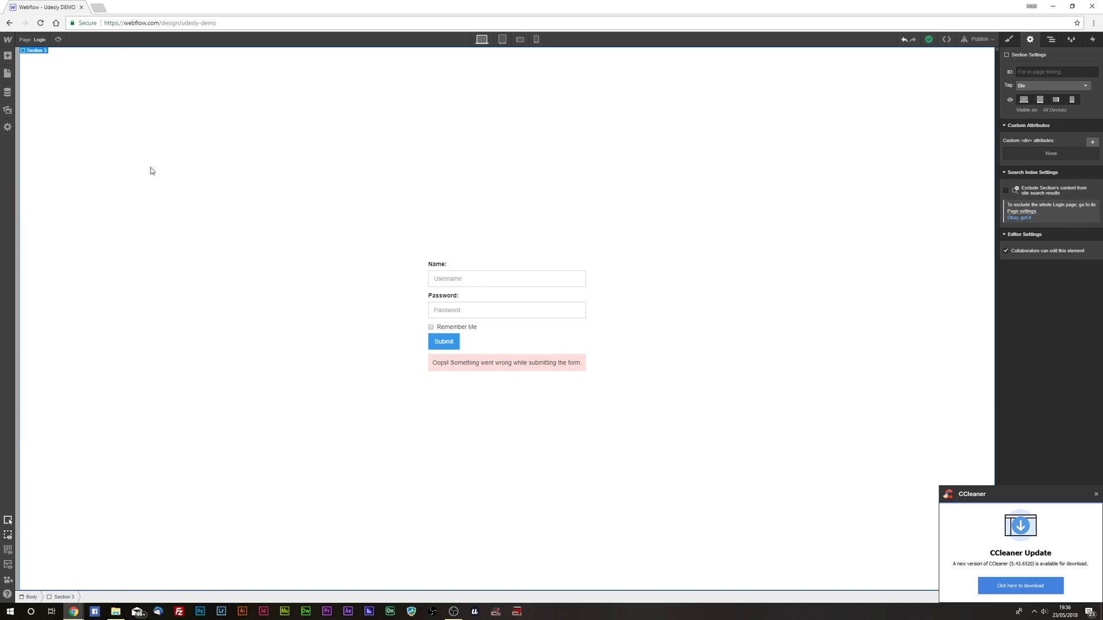
click(8, 73)
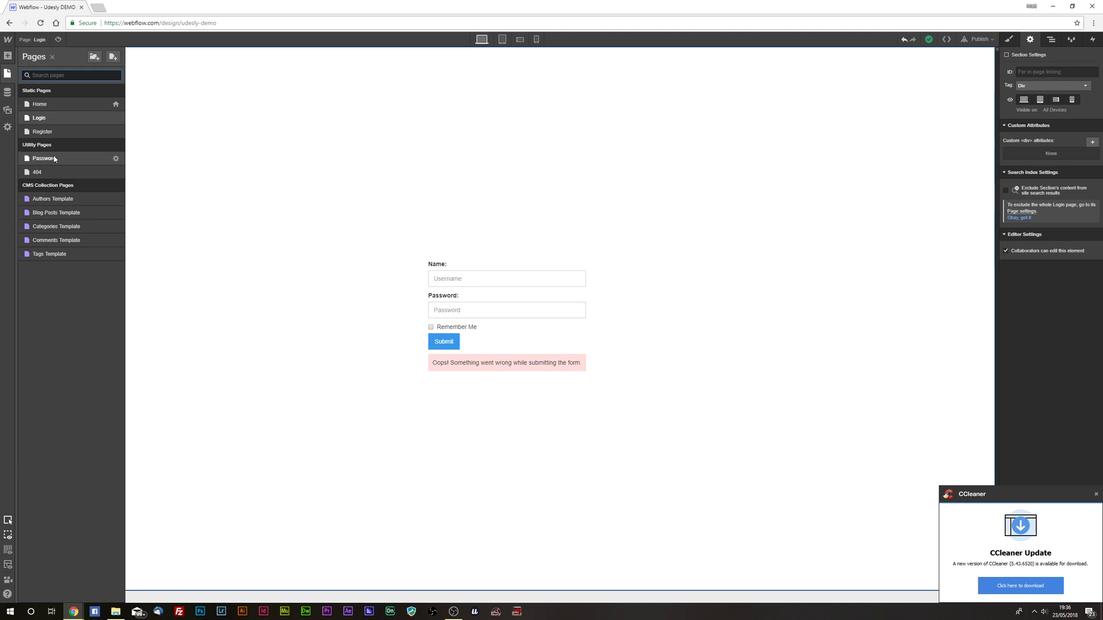
click(42, 132)
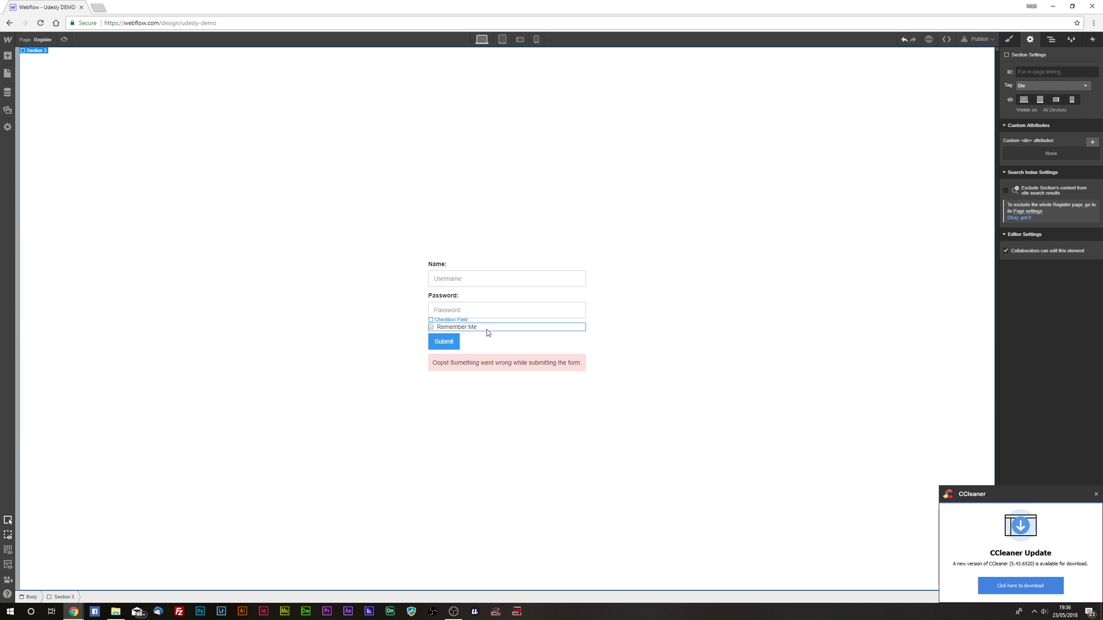
click(499, 345)
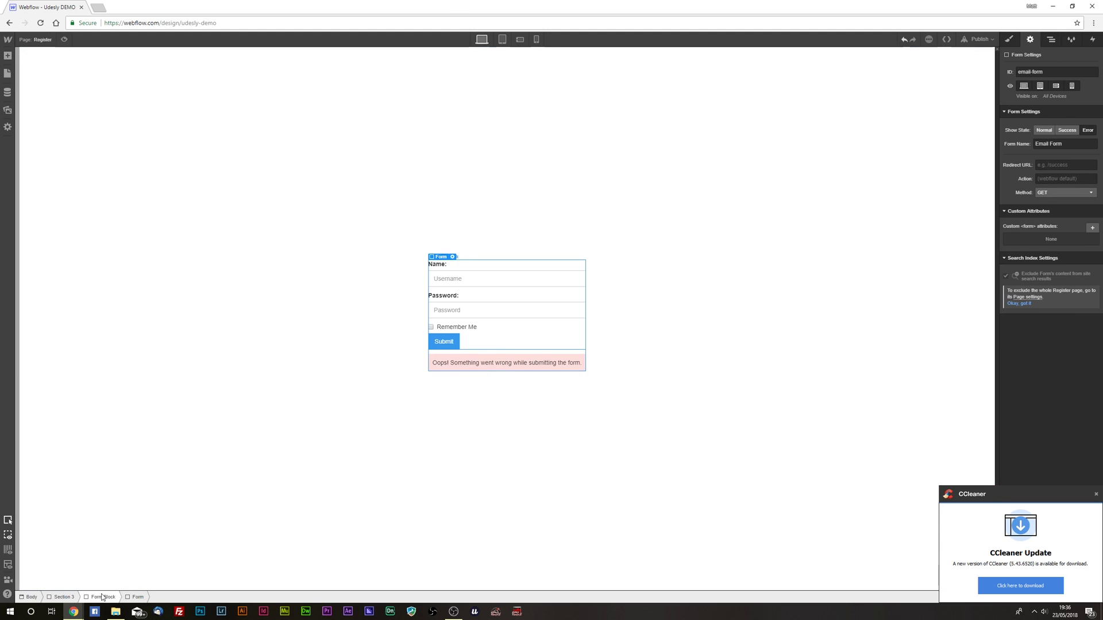
key(Delete)
click(7, 56)
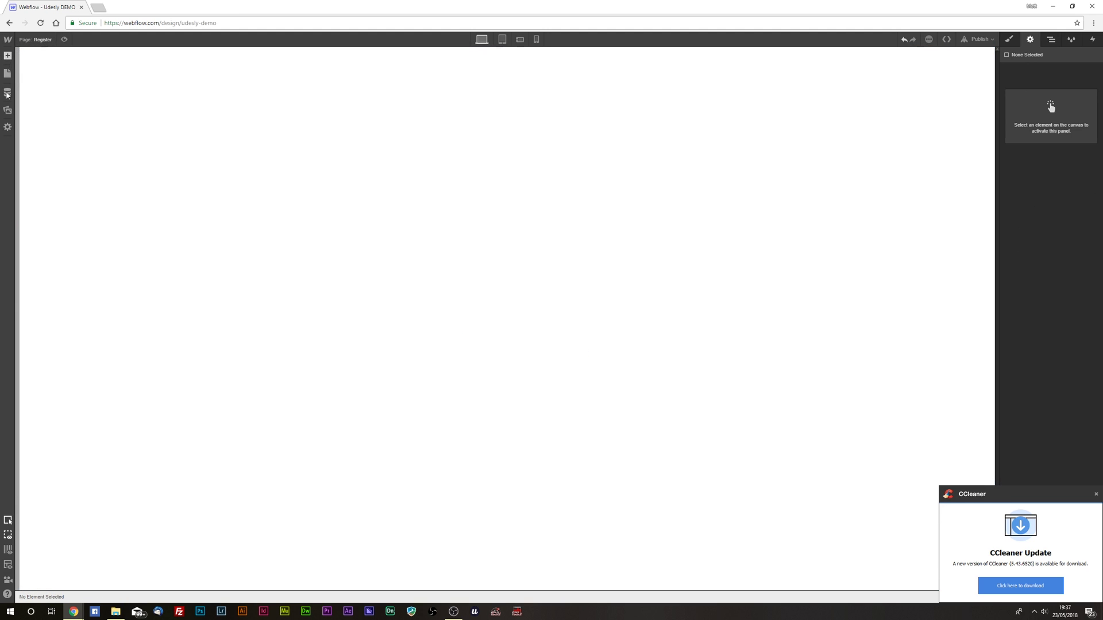
Step: Place a new Form Block on the Register page and tag it wp=login-area
drag(35, 451, 456, 293)
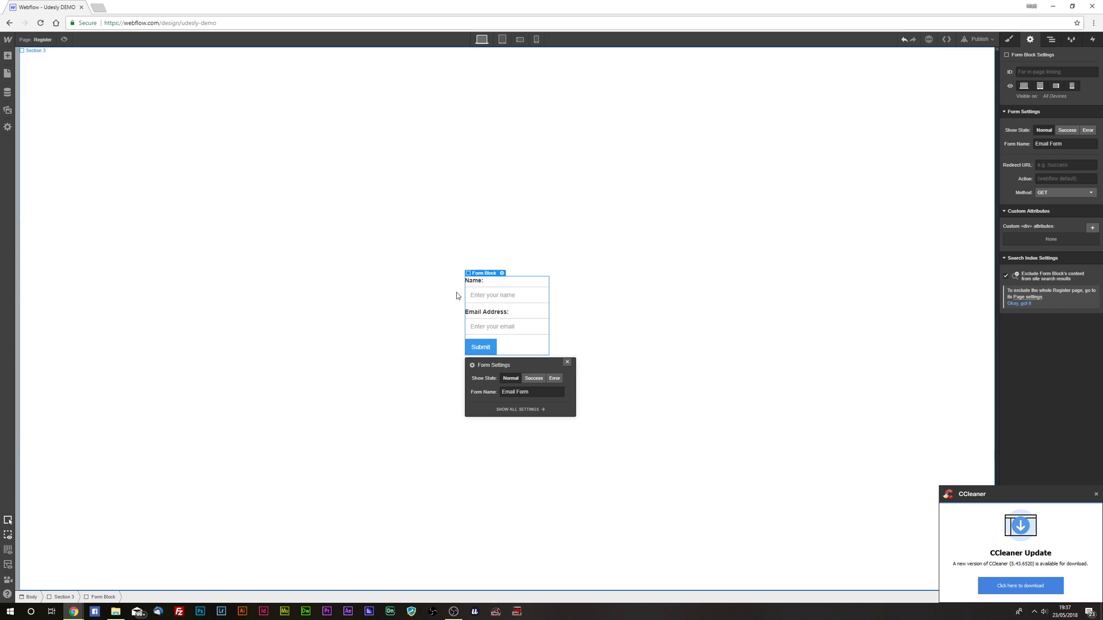
click(394, 421)
click(526, 344)
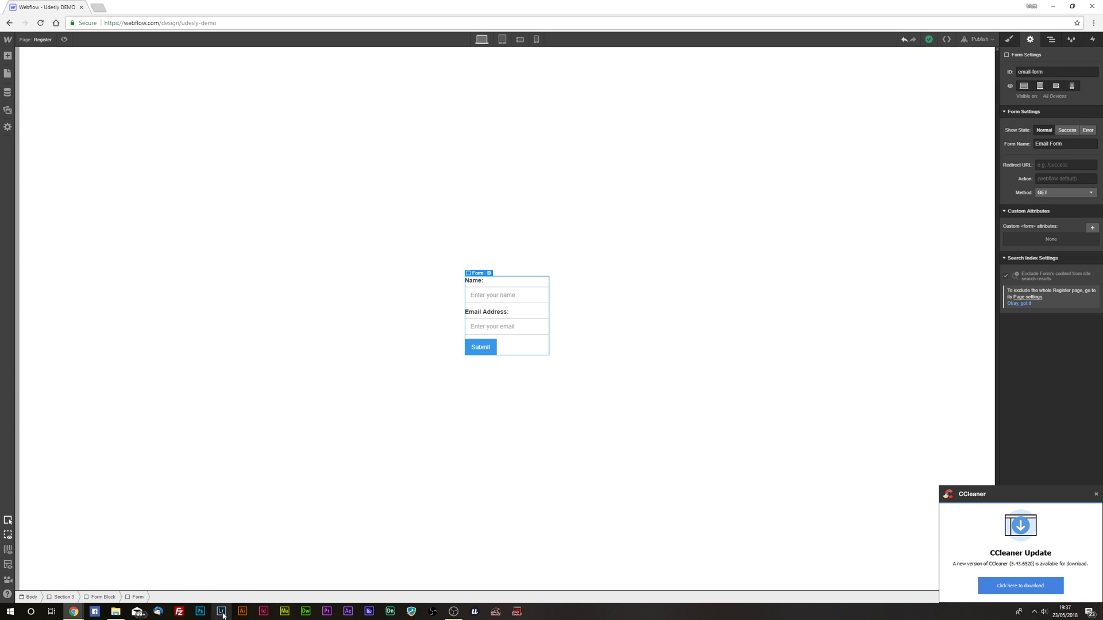
click(1092, 227)
text(wp)
key(Tab)
text(l)
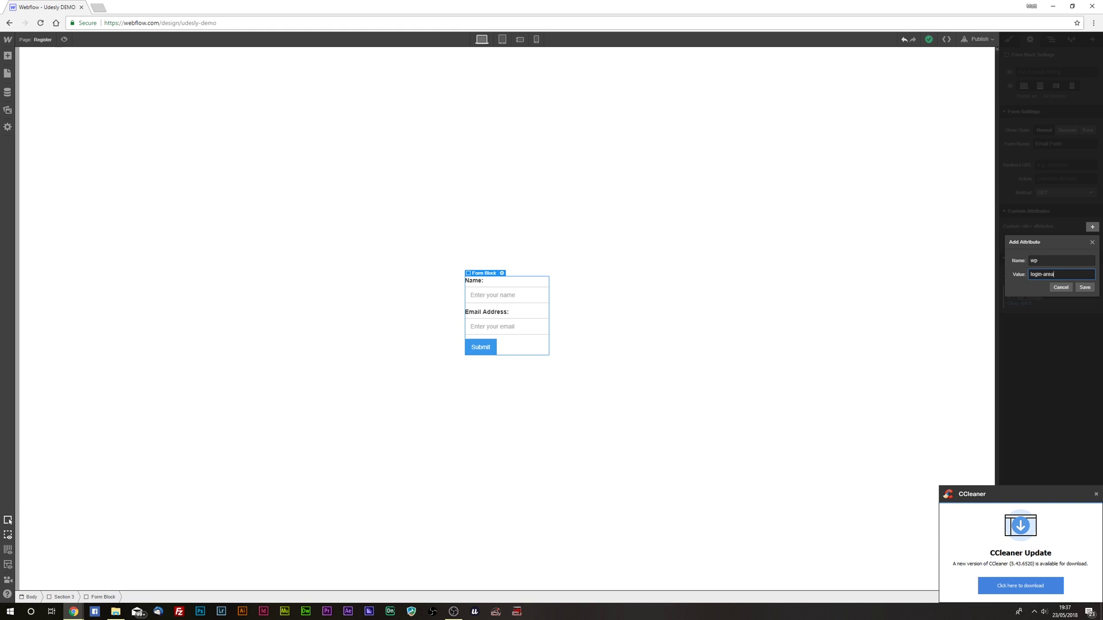
key(Return)
Step: Add a second attribute el=register to the form block
click(1092, 227)
text(elreg)
key(Return)
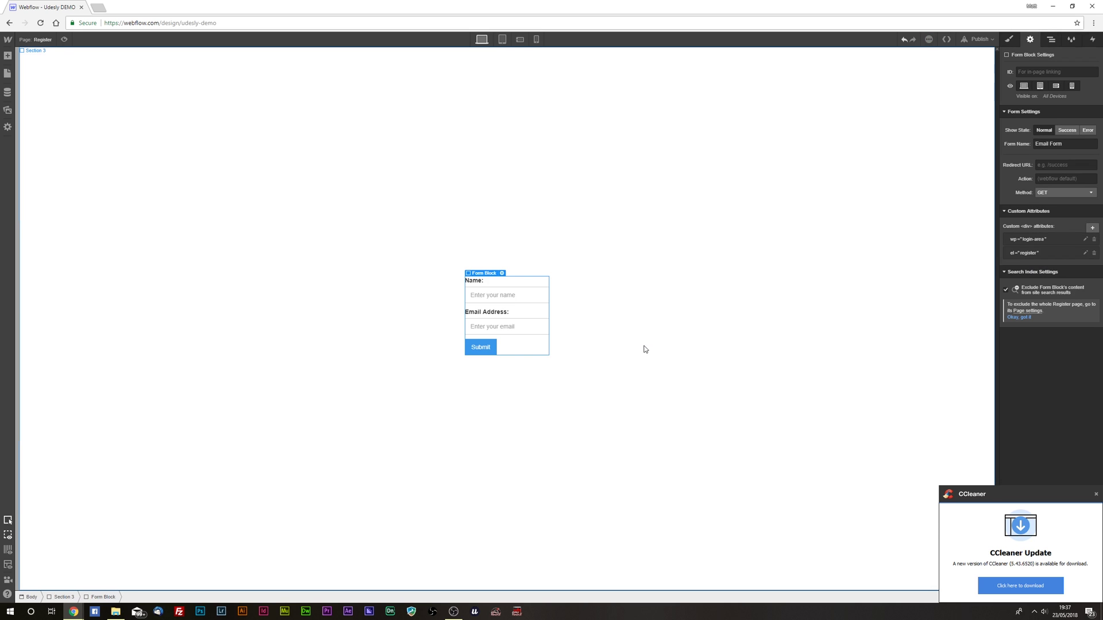
click(455, 285)
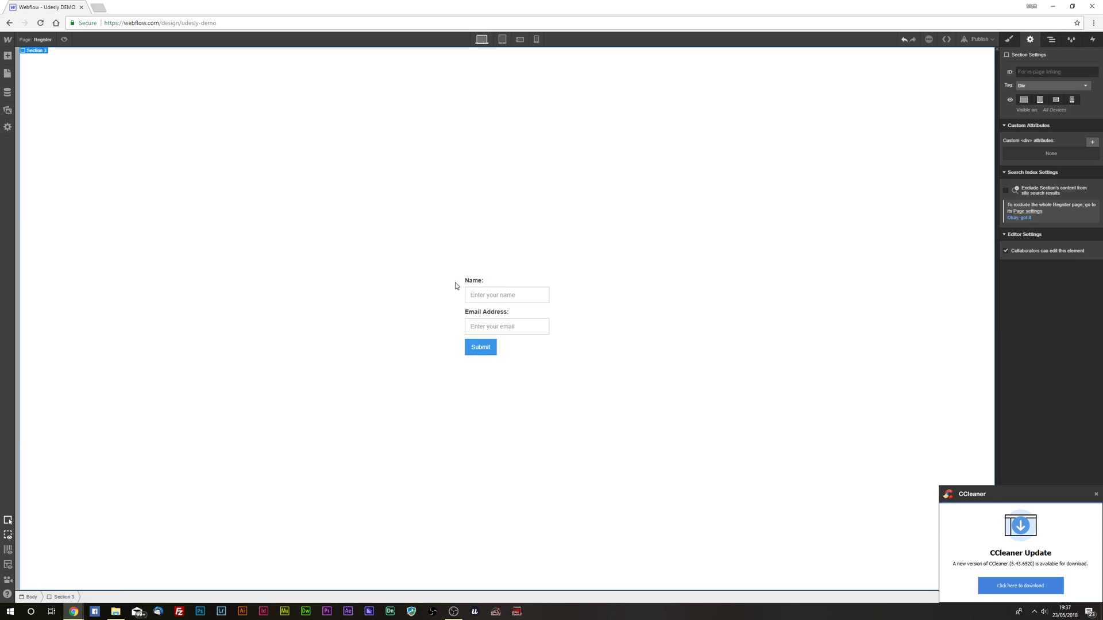
Step: Rename the original name input's field name for the first name
click(480, 283)
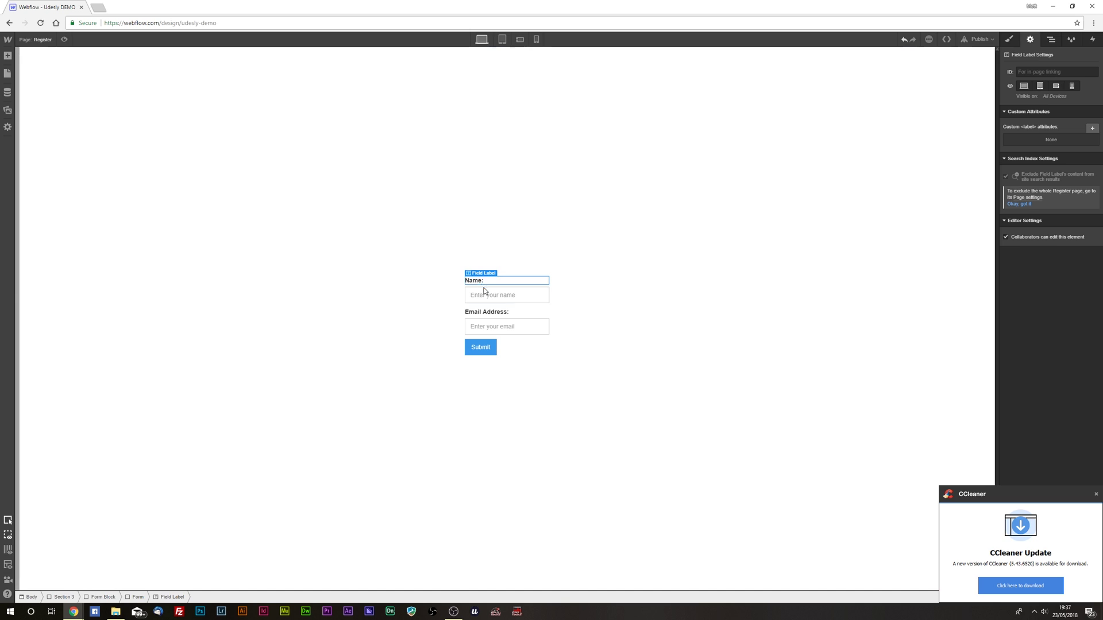
click(487, 295)
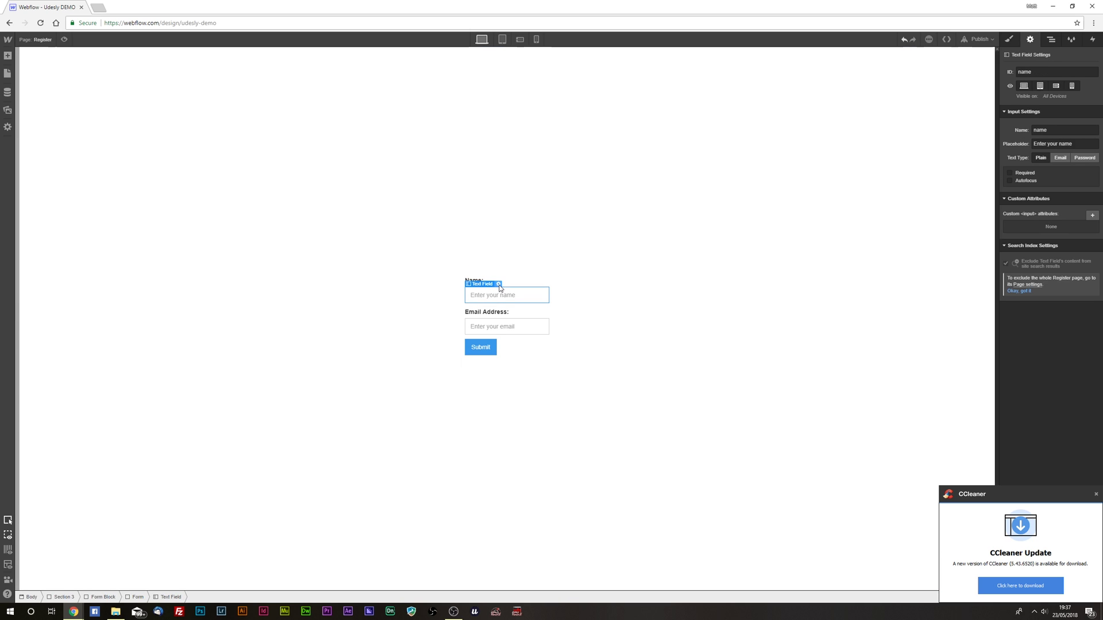
click(498, 285)
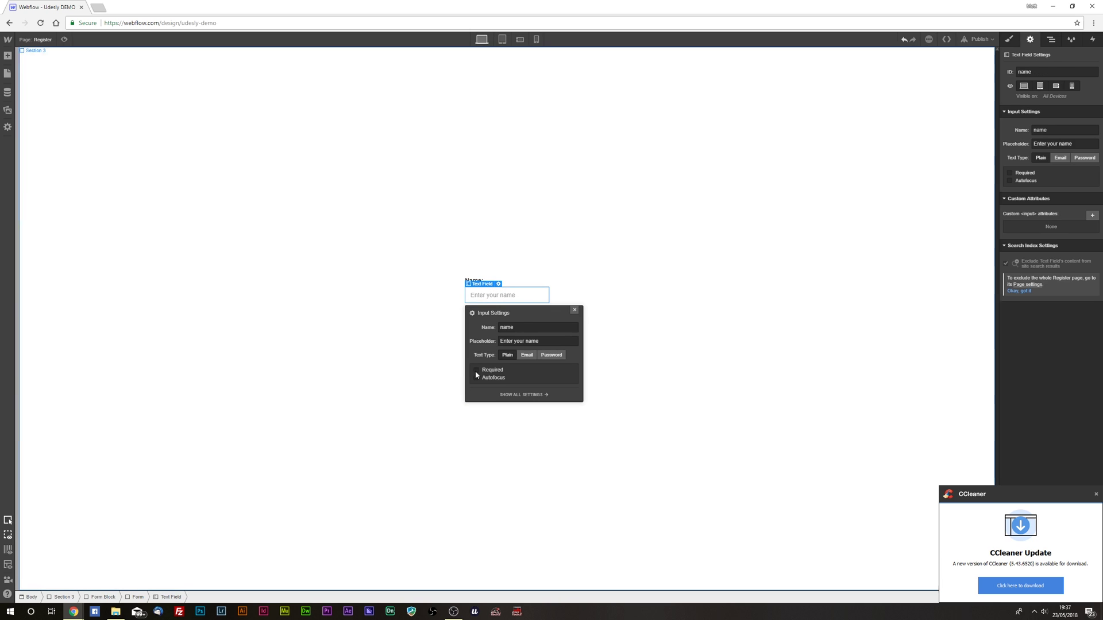
double_click(542, 329)
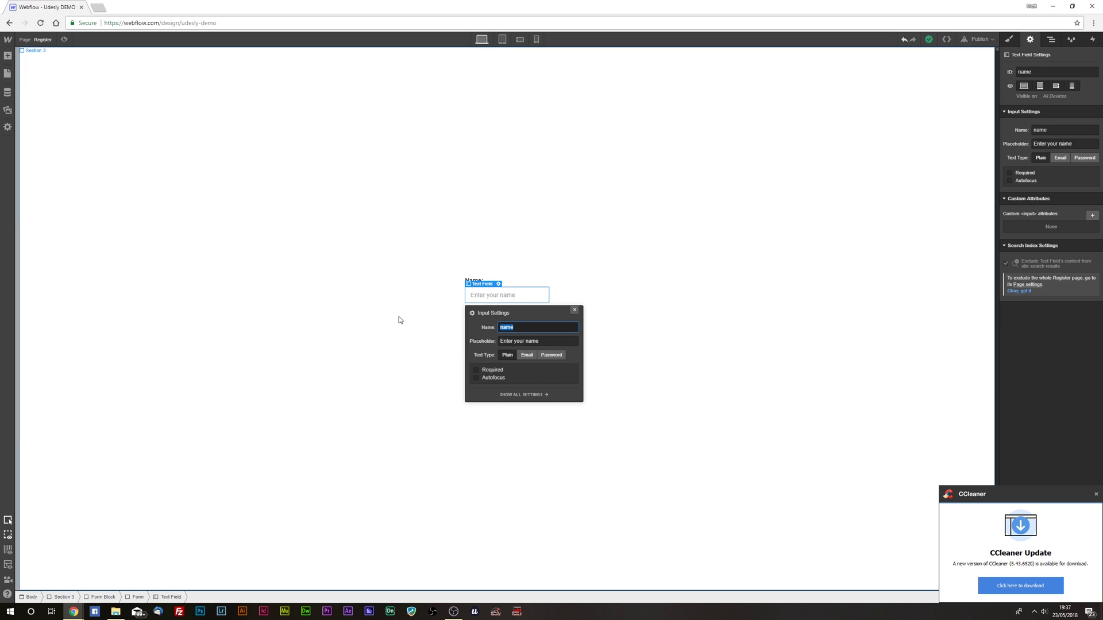
text(first_)
key(Return)
Step: Duplicate the Name label and field, relabelling the copy 'Last Name:'
click(513, 281)
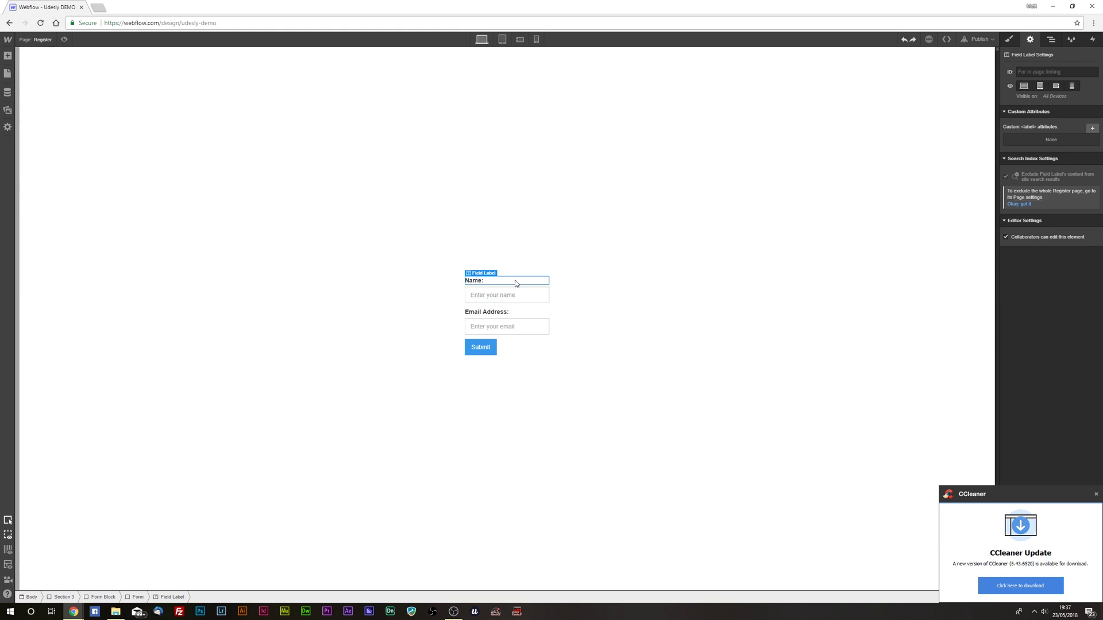
mouse_move(514, 293)
mouse_down()
mouse_move(513, 278)
mouse_move(521, 296)
mouse_move(484, 304)
mouse_move(458, 296)
mouse_move(505, 301)
mouse_up()
click(485, 306)
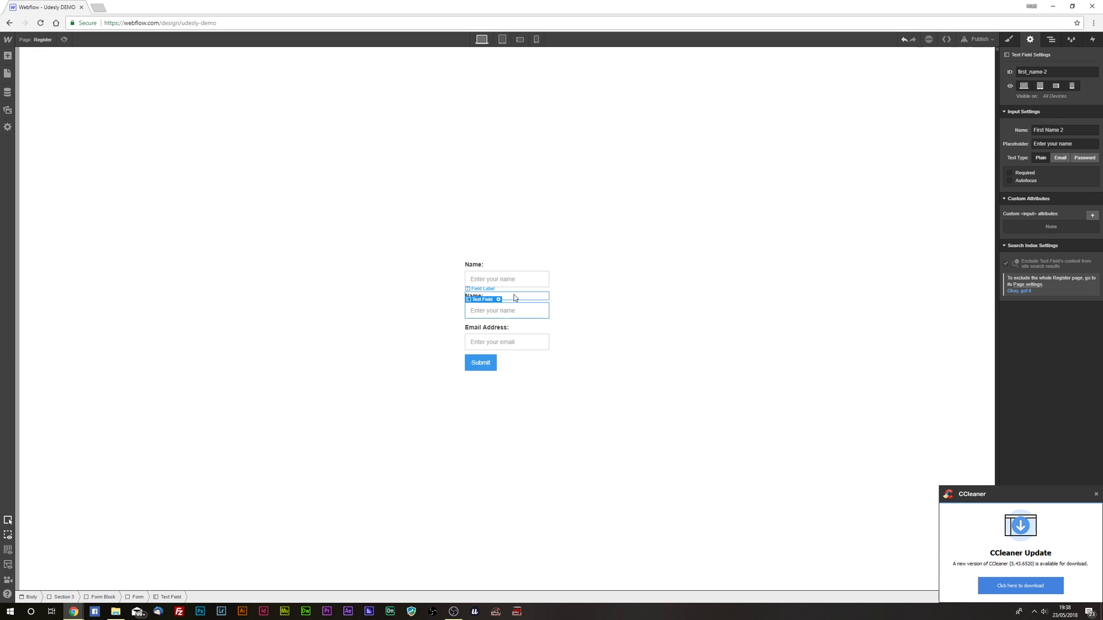
click(514, 297)
double_click(514, 296)
text(Last)
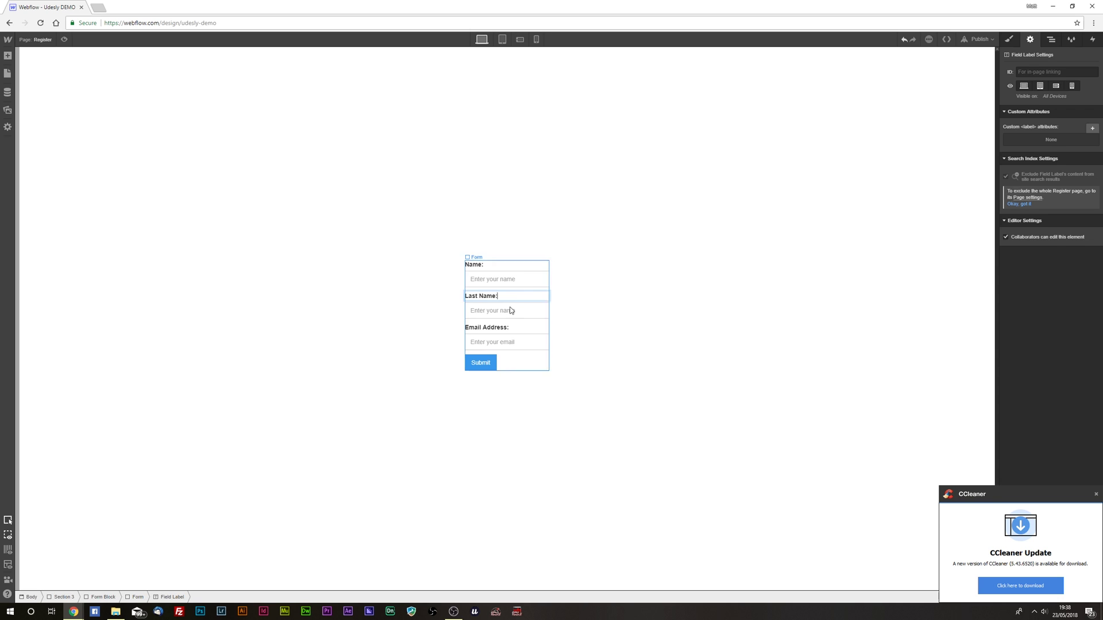
Step: Name the new field last_name with placeholder 'Enter your last name'
click(511, 307)
click(498, 299)
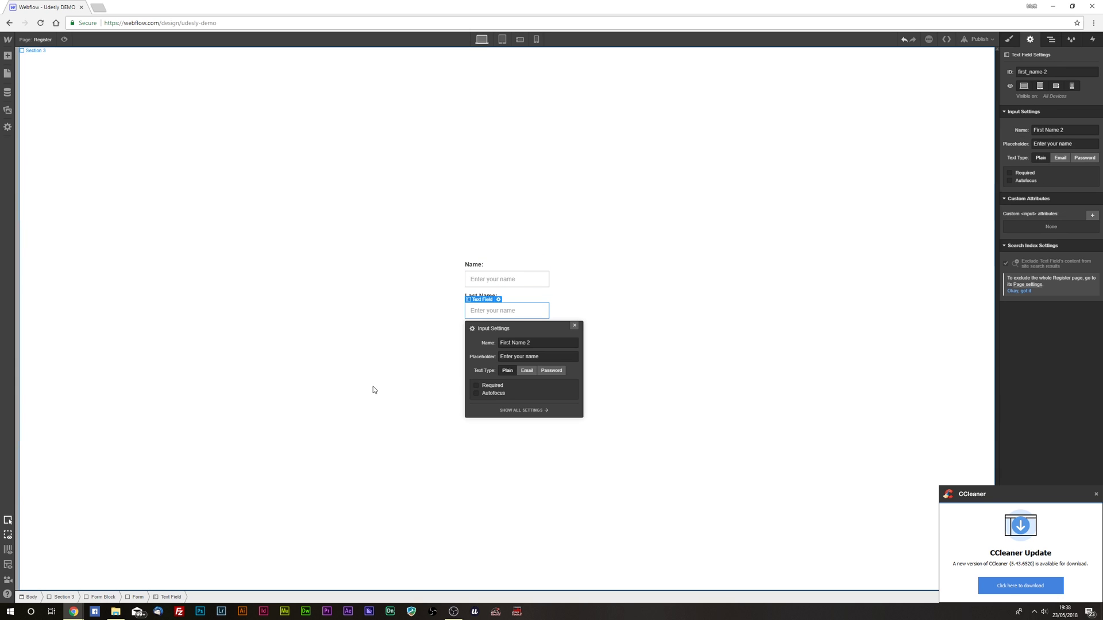
key(ctrl+a)
text(last)
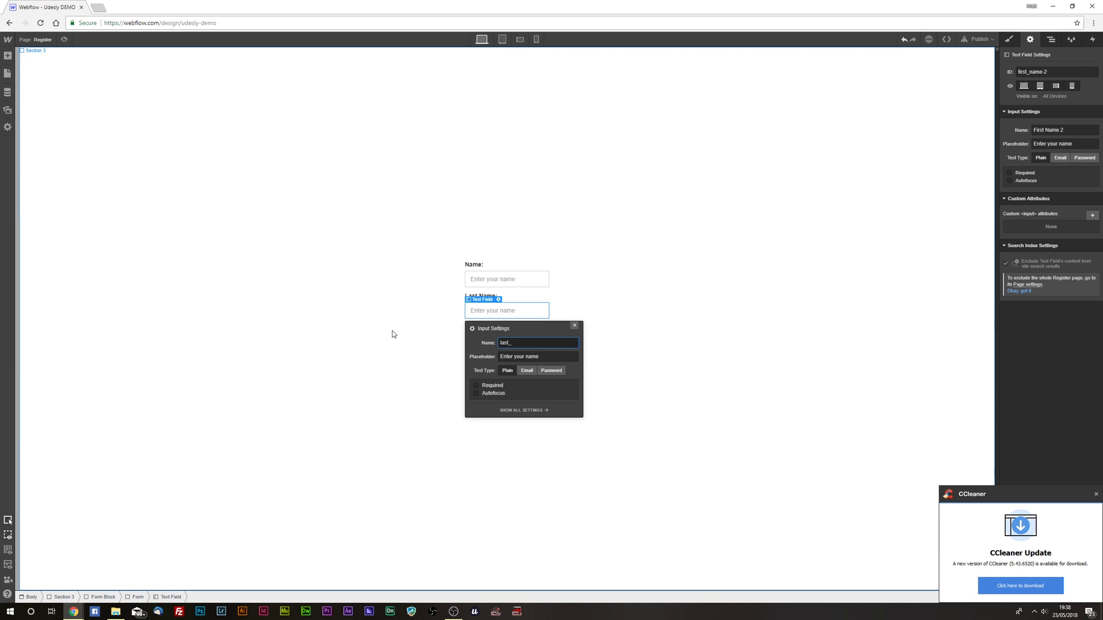
click(527, 356)
text(last)
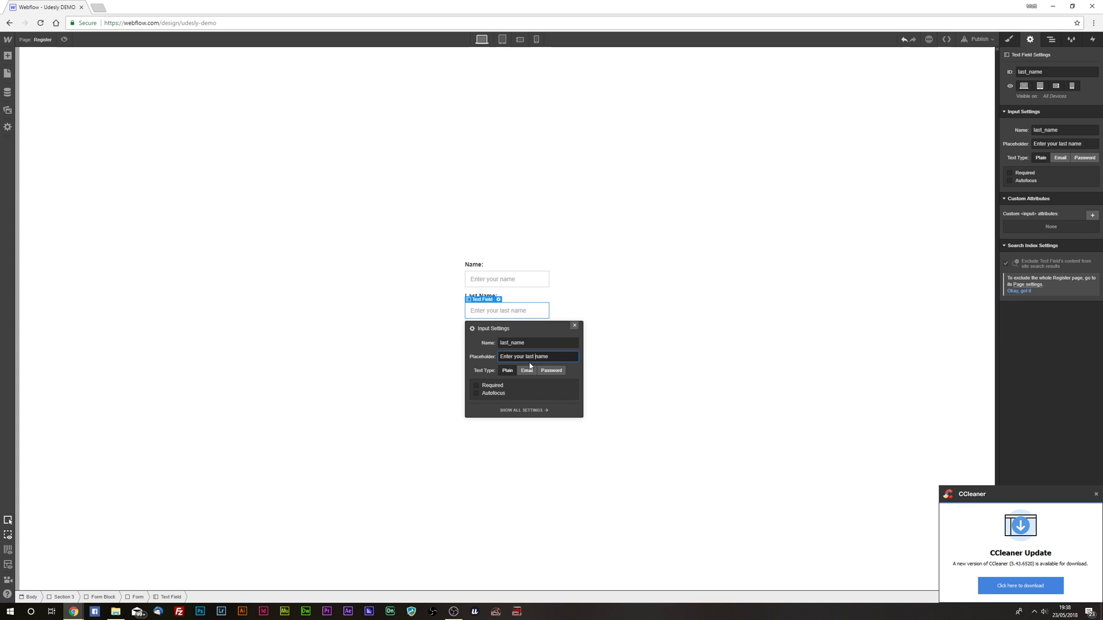
click(443, 286)
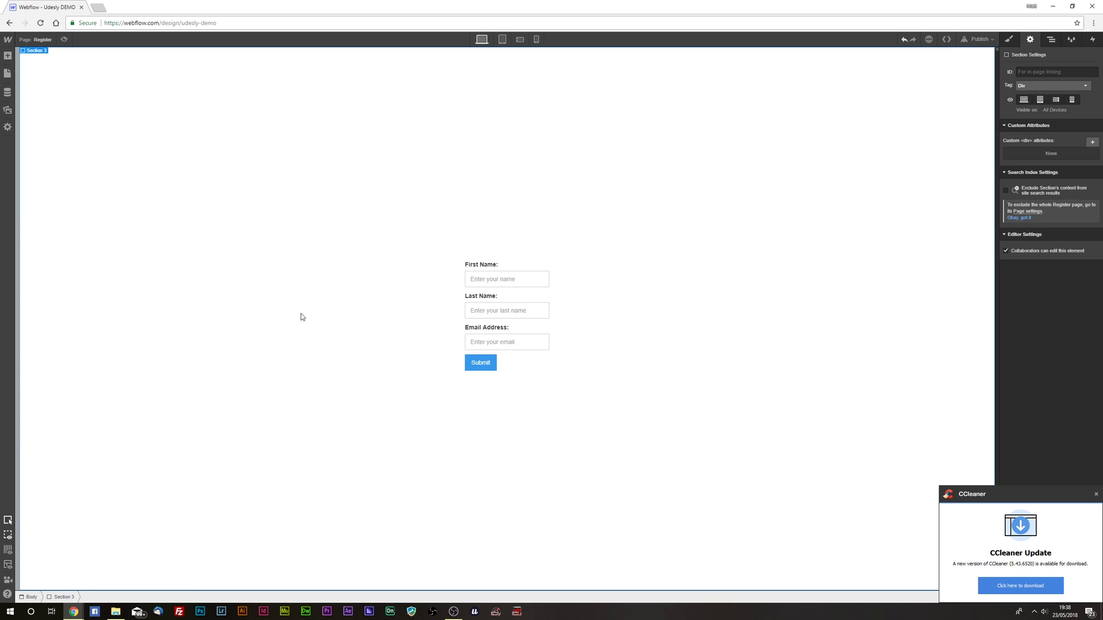
Step: Duplicate the Last Name label and field and relabel the copy 'Username:'
click(488, 298)
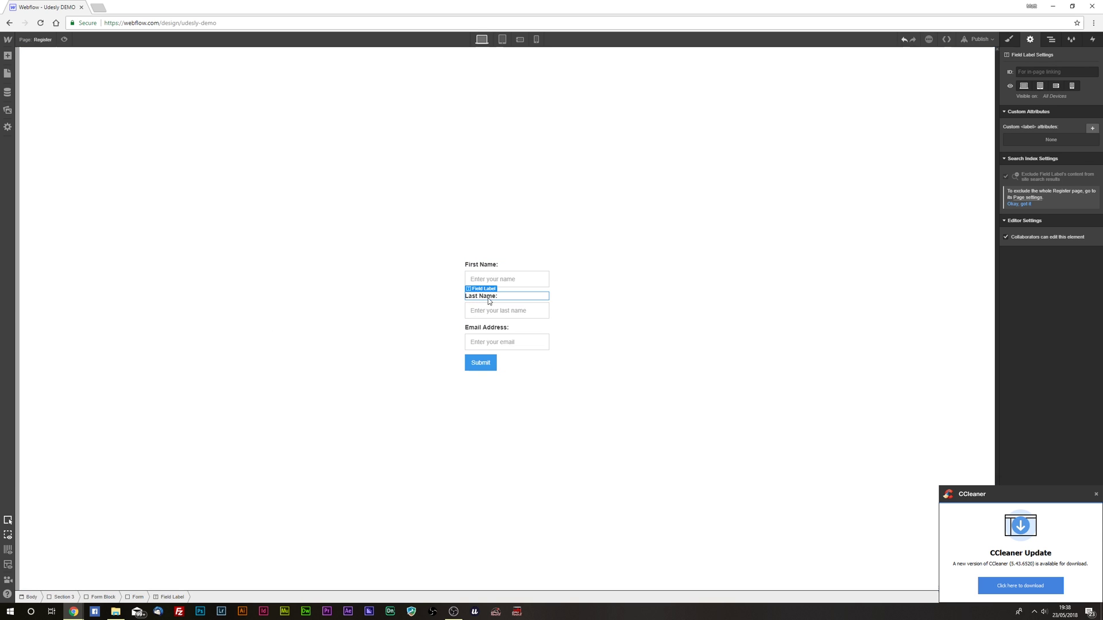
drag(488, 313, 506, 314)
click(514, 314)
double_click(514, 315)
text(Username)
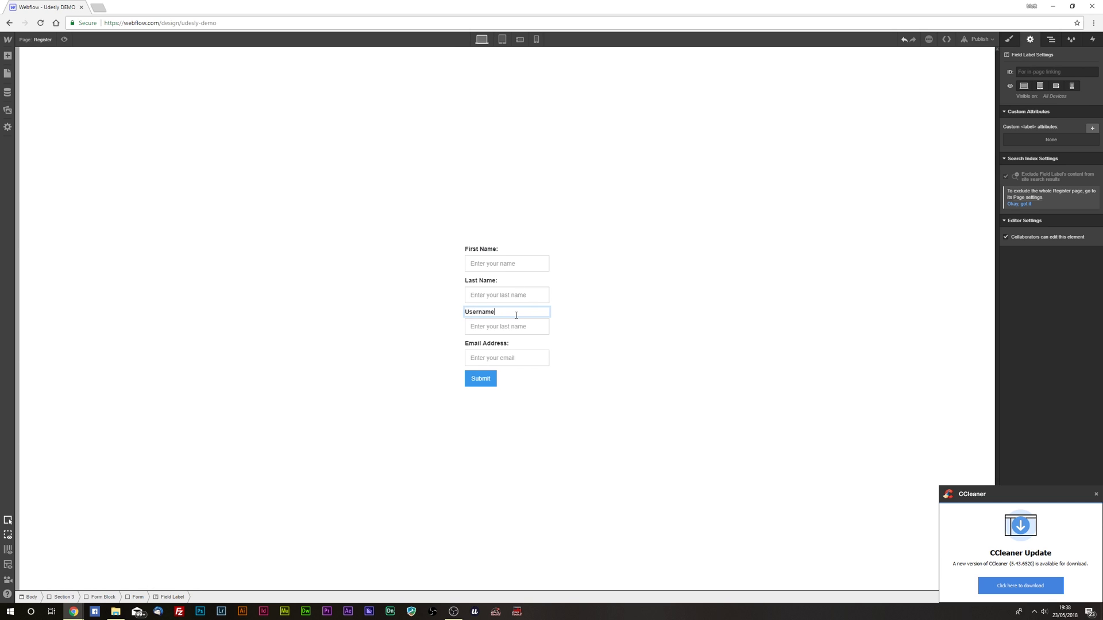
text(:)
Step: Make the field required with Name and Placeholder 'username', then duplicate the Username pair
click(506, 325)
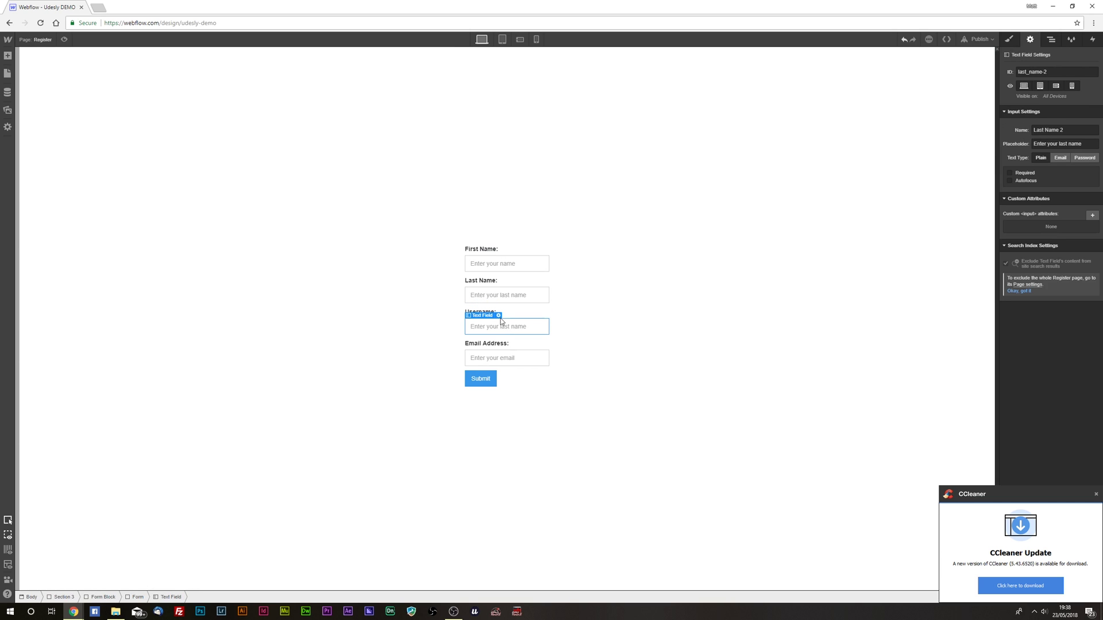
click(499, 317)
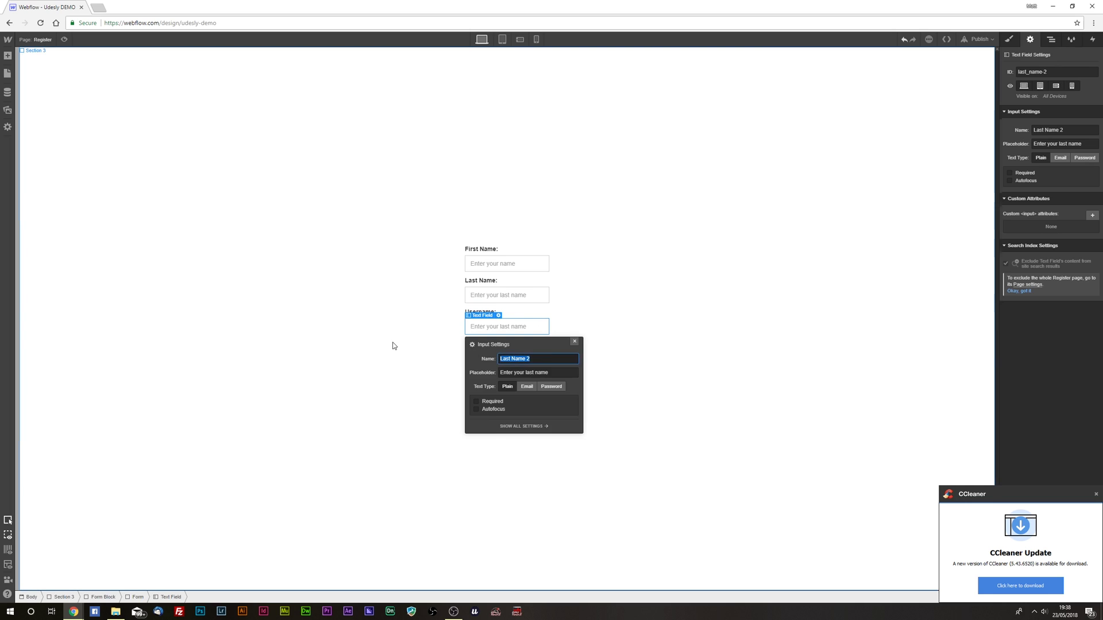
text(username)
key(Tab)
text(username)
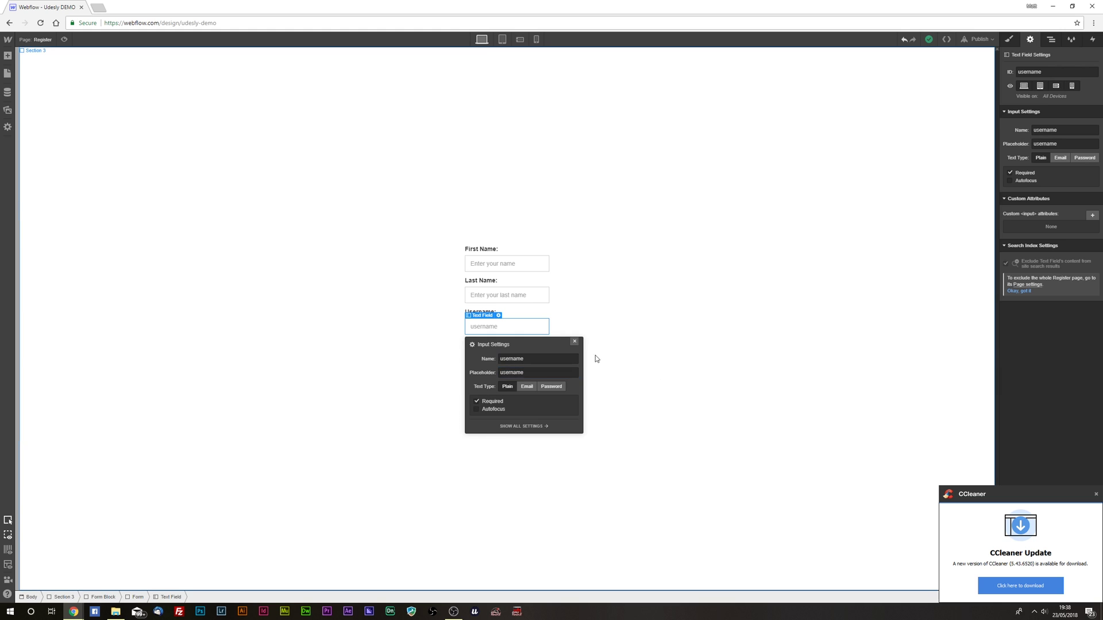
click(635, 337)
click(509, 311)
drag(513, 328, 514, 327)
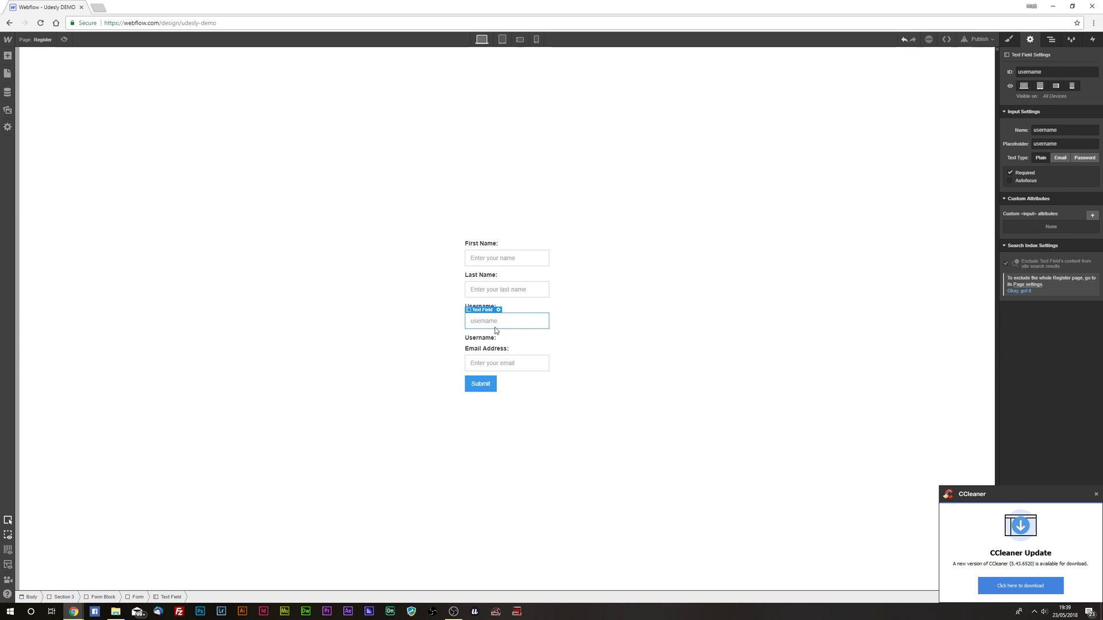
Step: Relabel the duplicated Username label as 'Email'
click(488, 338)
double_click(503, 328)
text(pass)
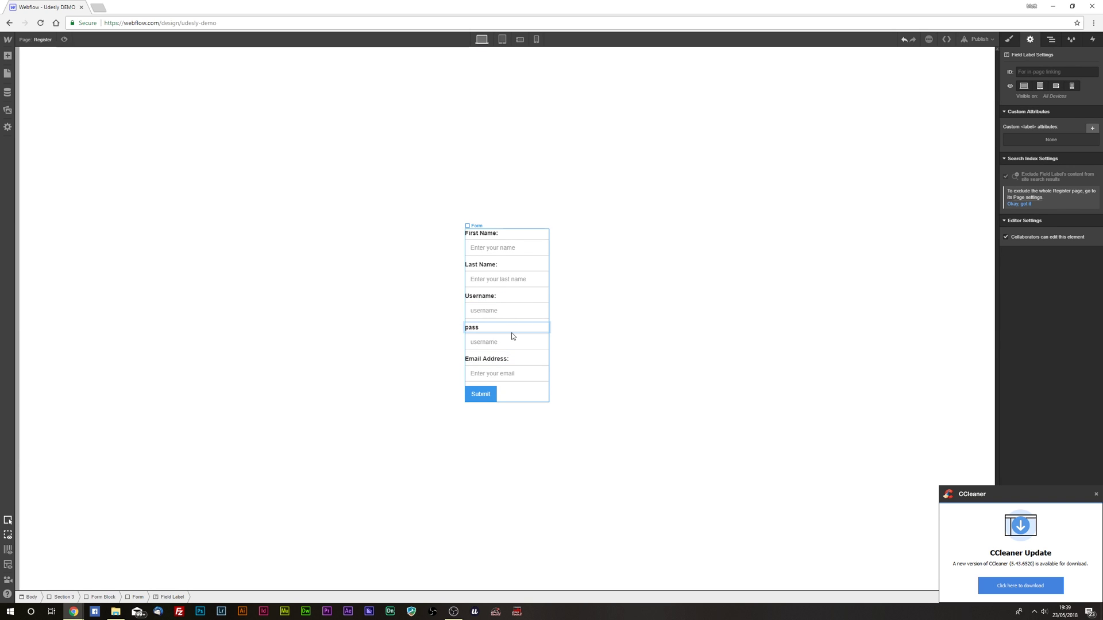
key(ctrl+a)
text(Email)
Step: Make the new field an Email type named email with placeholder 'Email'
click(513, 341)
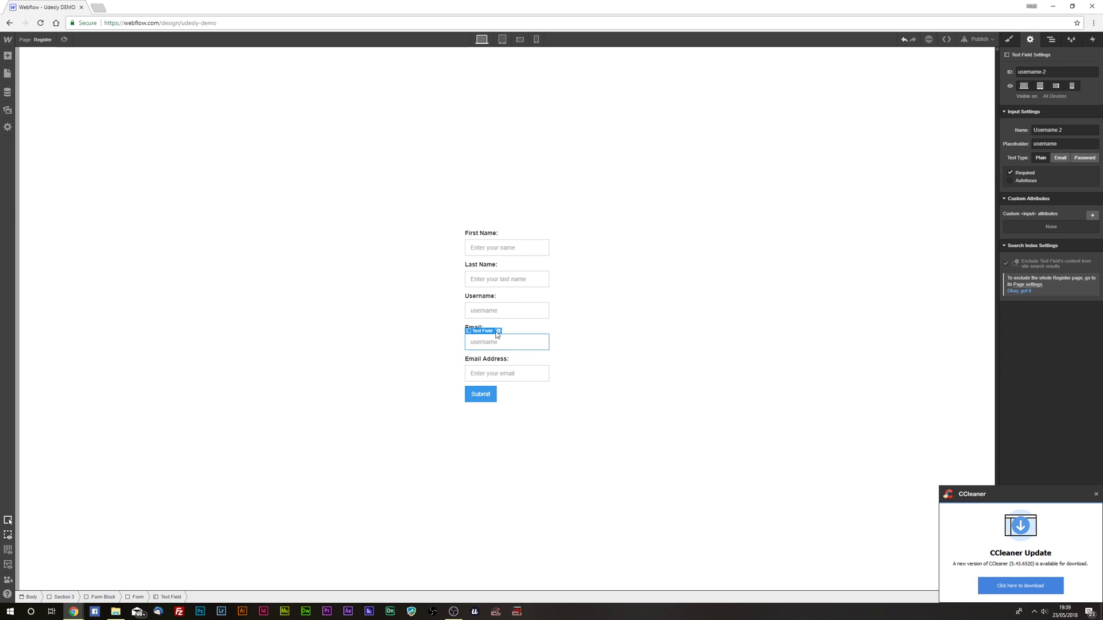
click(498, 331)
click(526, 401)
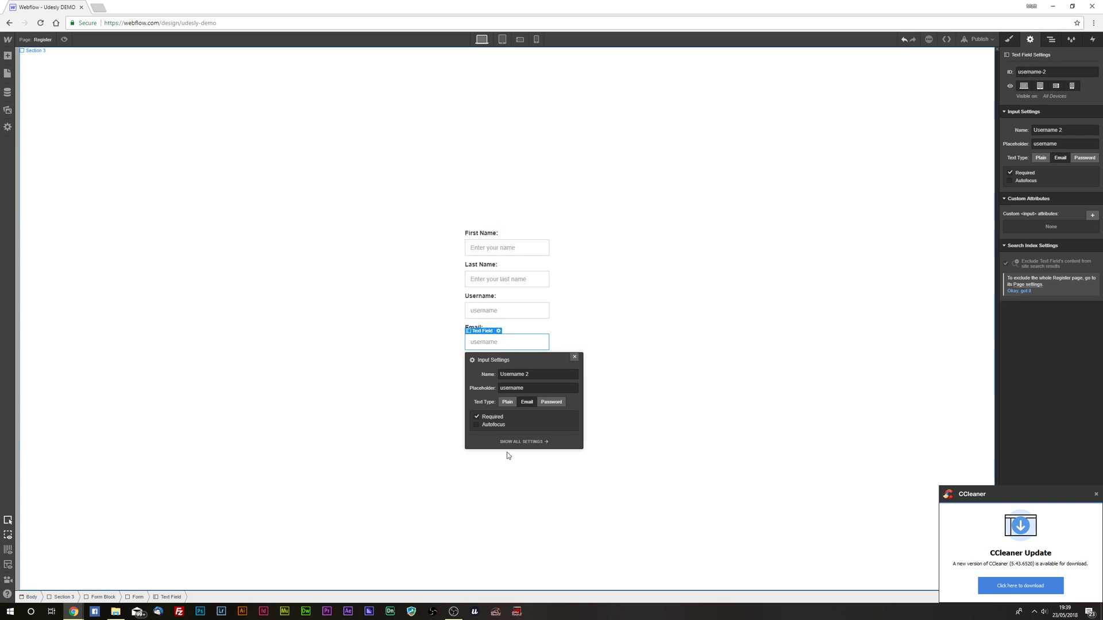
click(539, 375)
key(ctrl+a)
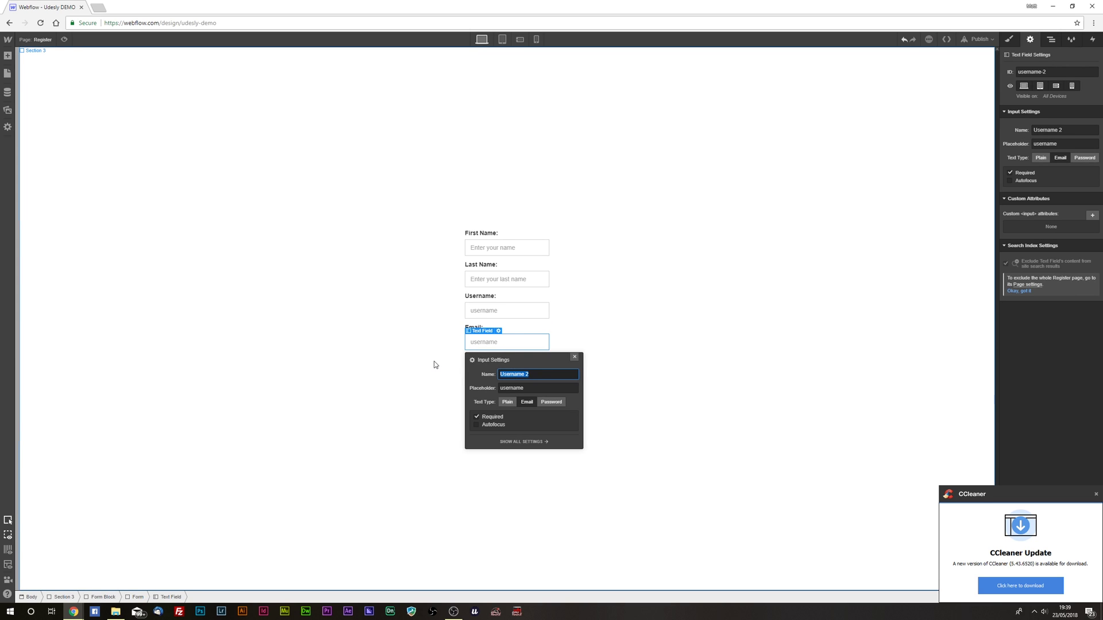
text(e)
key(Tab)
text(Email)
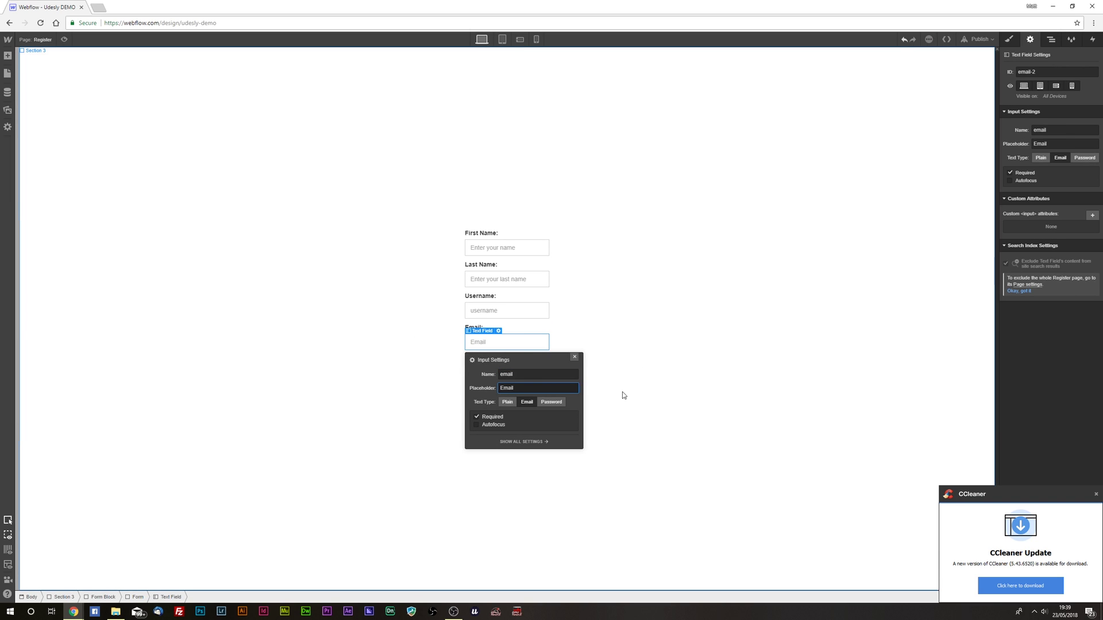
click(586, 340)
Step: Delete the old Email Address field and its label
click(509, 342)
click(505, 372)
key(Delete)
key(Delete)
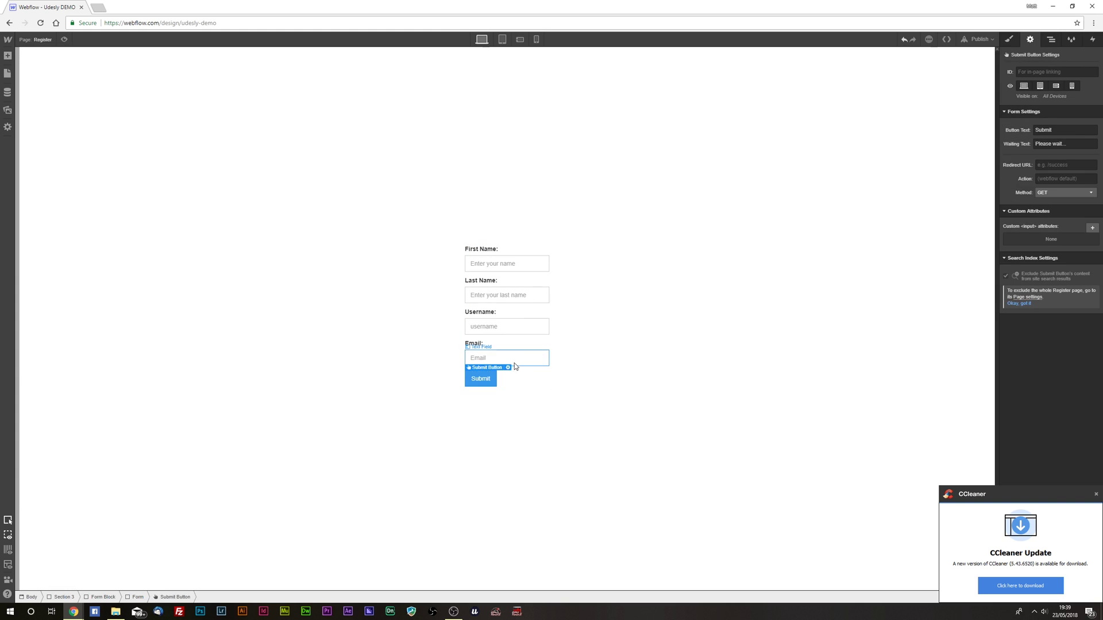
Step: Copy the Email label and field below it and relabel the copy 'Password'
click(515, 361)
click(507, 344)
key(ctrl+c)
click(522, 357)
key(ctrl+v)
key(ctrl+c)
click(509, 368)
key(ctrl+v)
double_click(495, 360)
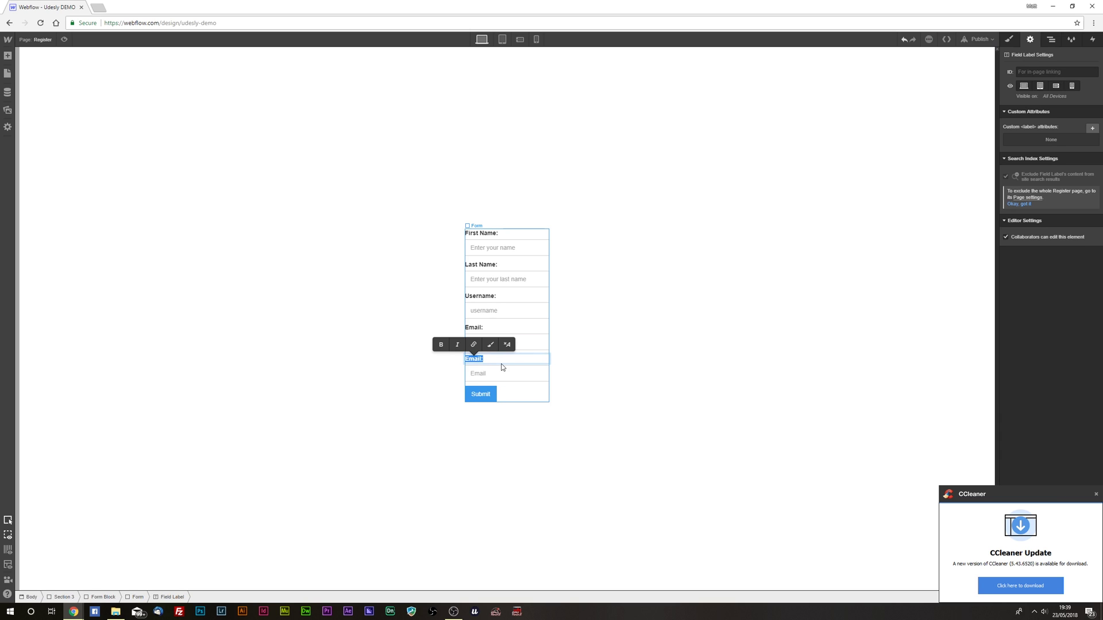
text(Password)
key(Return)
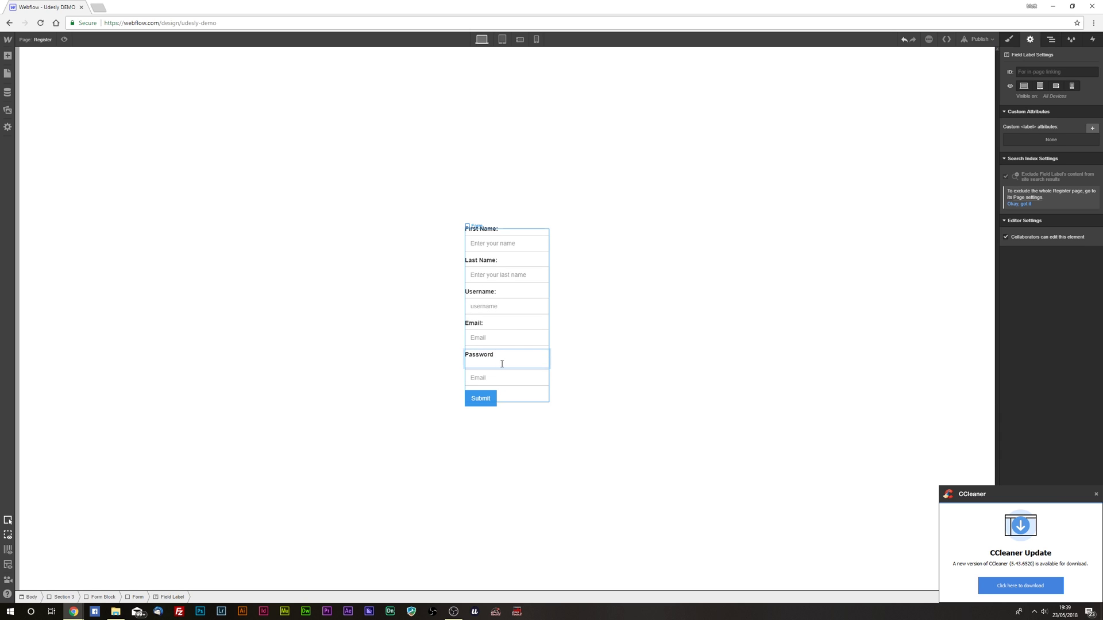
key(Escape)
Step: Name the field under Password 'password' with placeholder 'Your password'
click(497, 371)
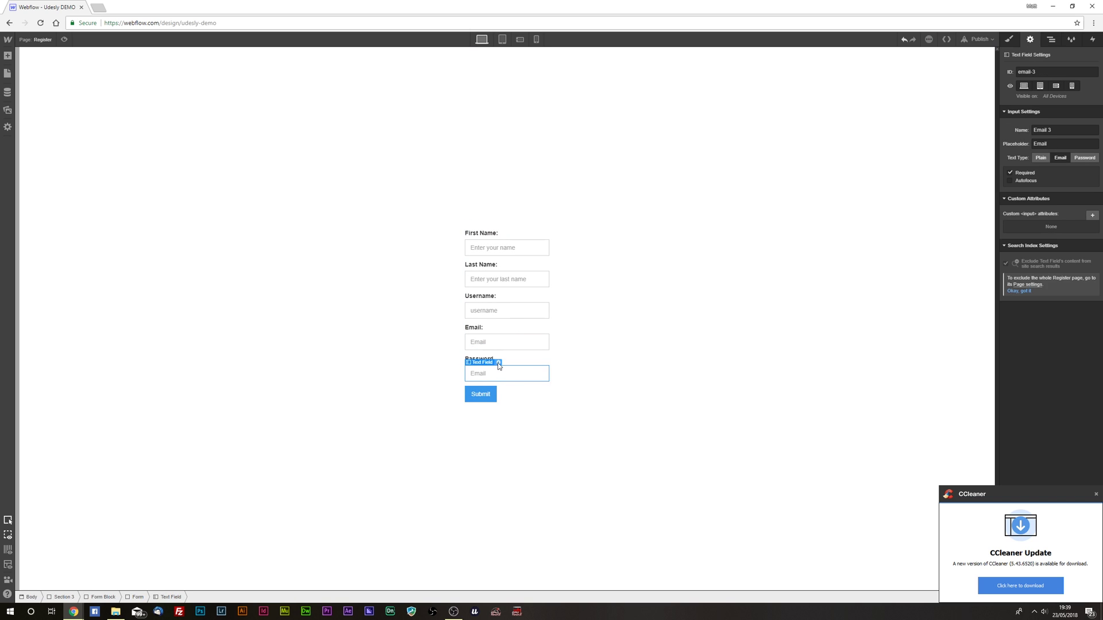
click(499, 363)
text(password)
key(Tab)
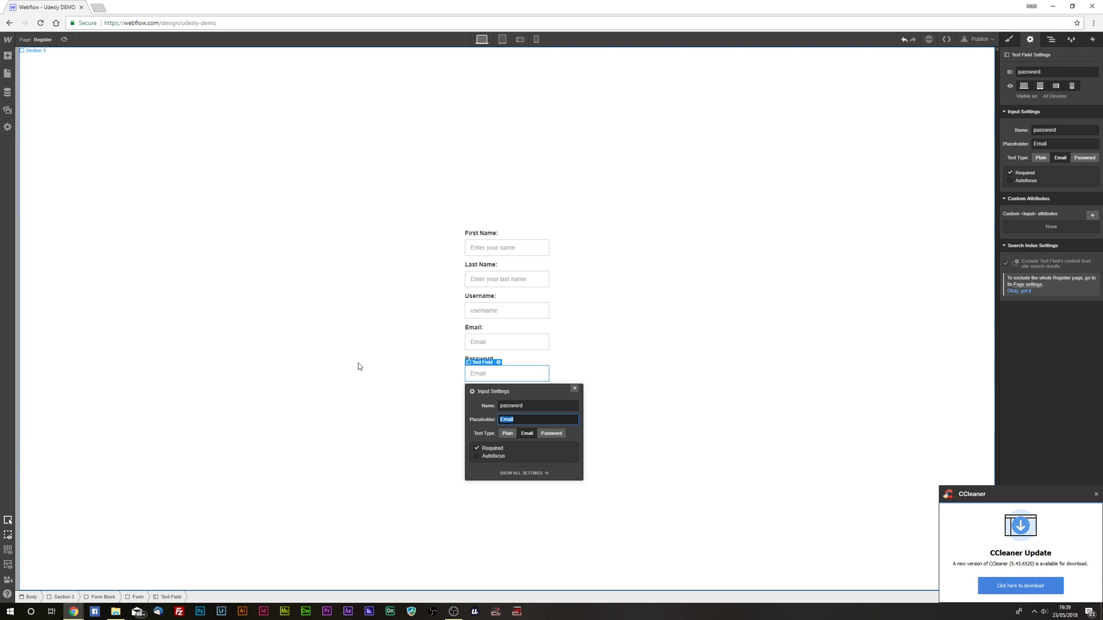
text(Your password)
click(358, 366)
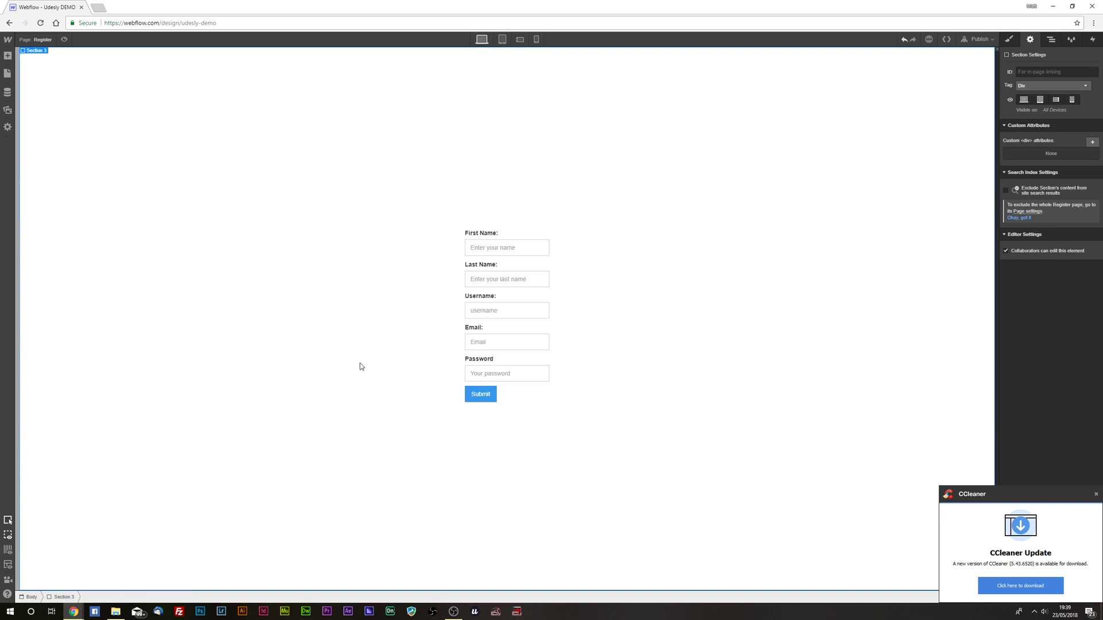
Step: Recheck the password field's input settings and copy the Password label
click(505, 370)
click(498, 362)
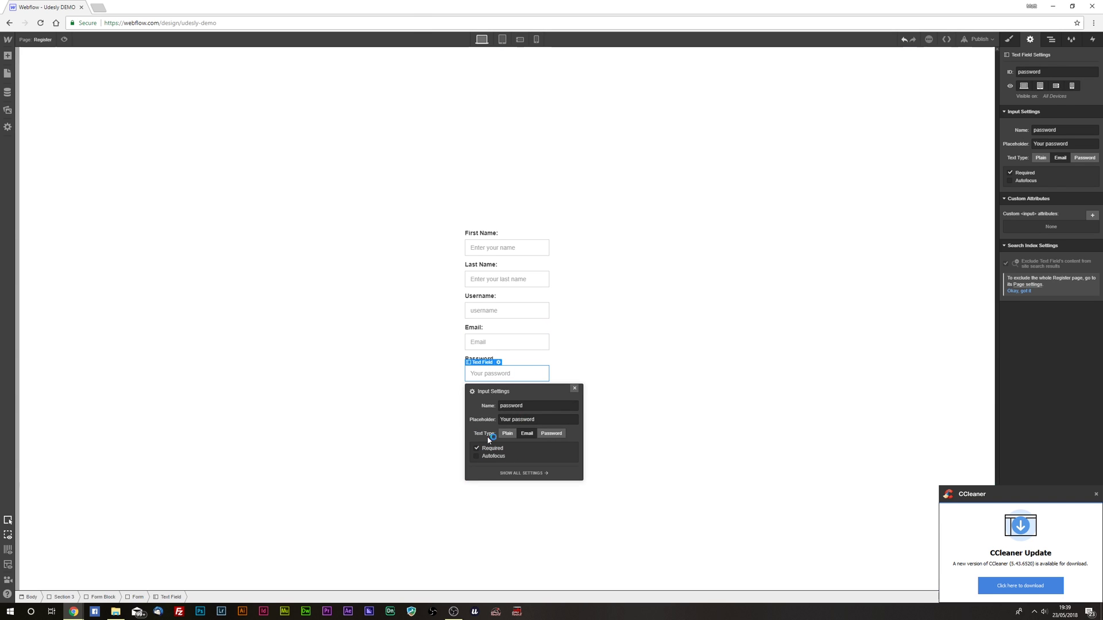
click(407, 418)
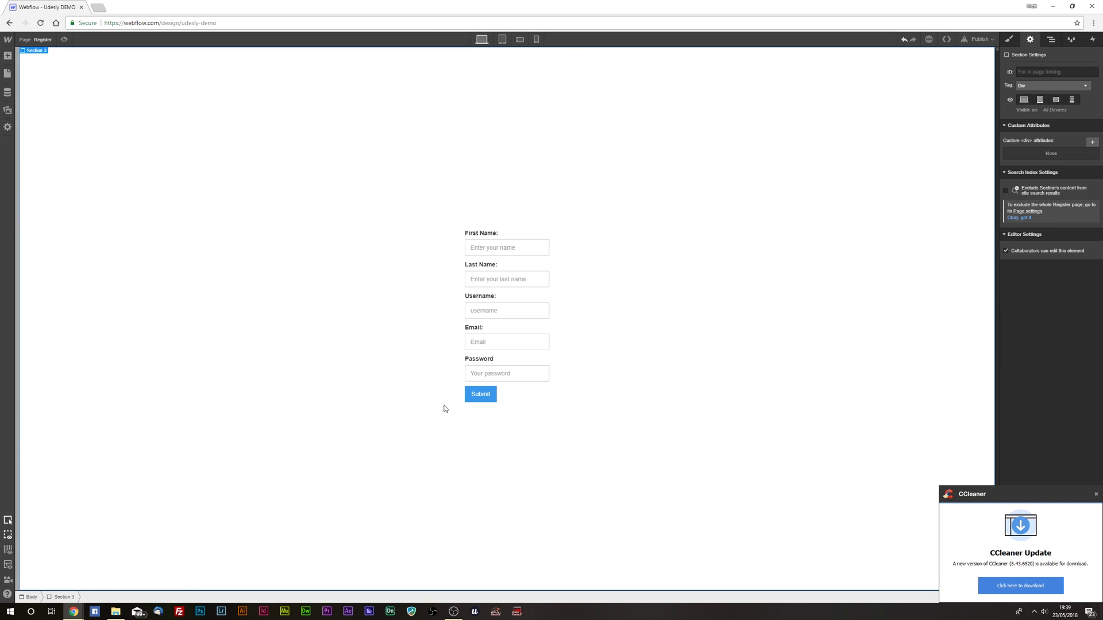
click(514, 373)
click(513, 359)
key(ctrl+c)
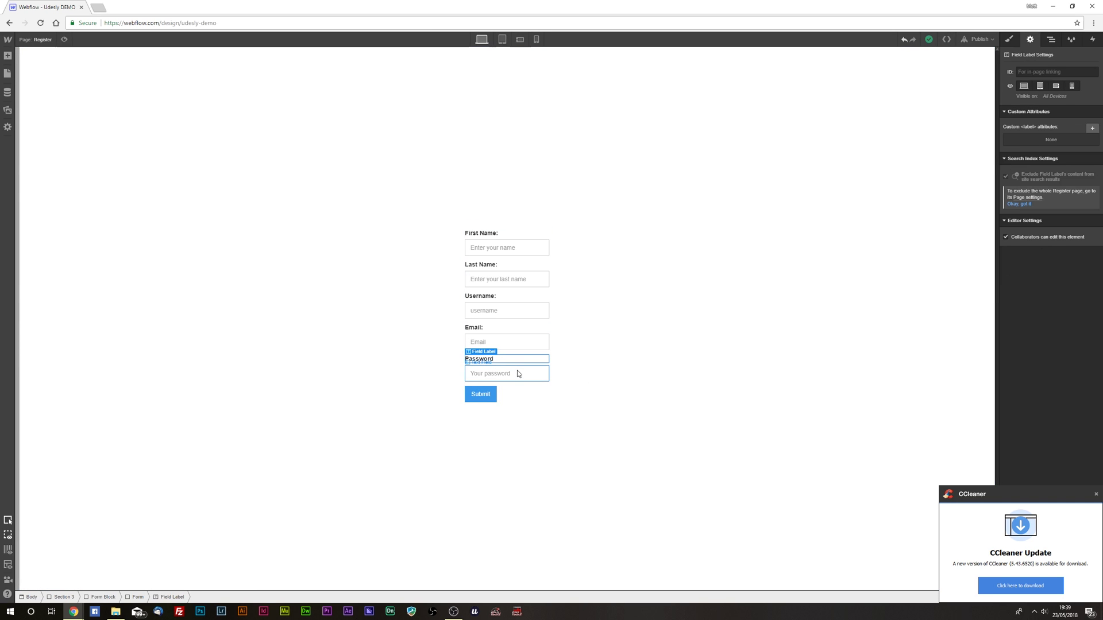
Step: Paste copies of the Password label and field below, relabelling the copy 'Password Repeat'
click(515, 373)
key(ctrl+v)
key(ctrl+c)
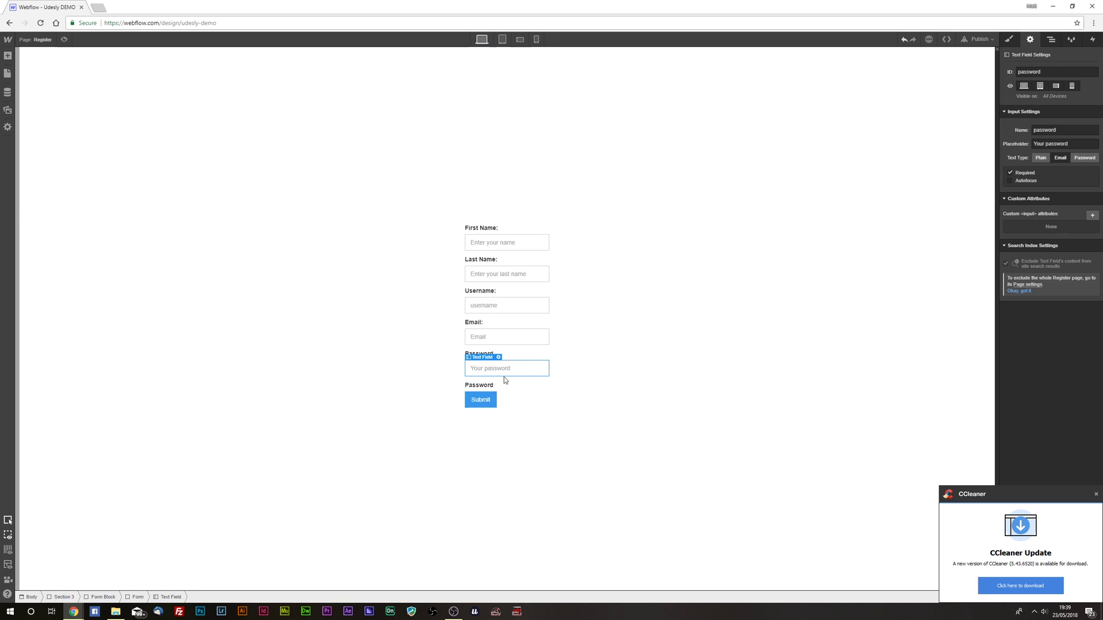
click(500, 385)
key(ctrl+v)
double_click(497, 378)
text(Password Repeat)
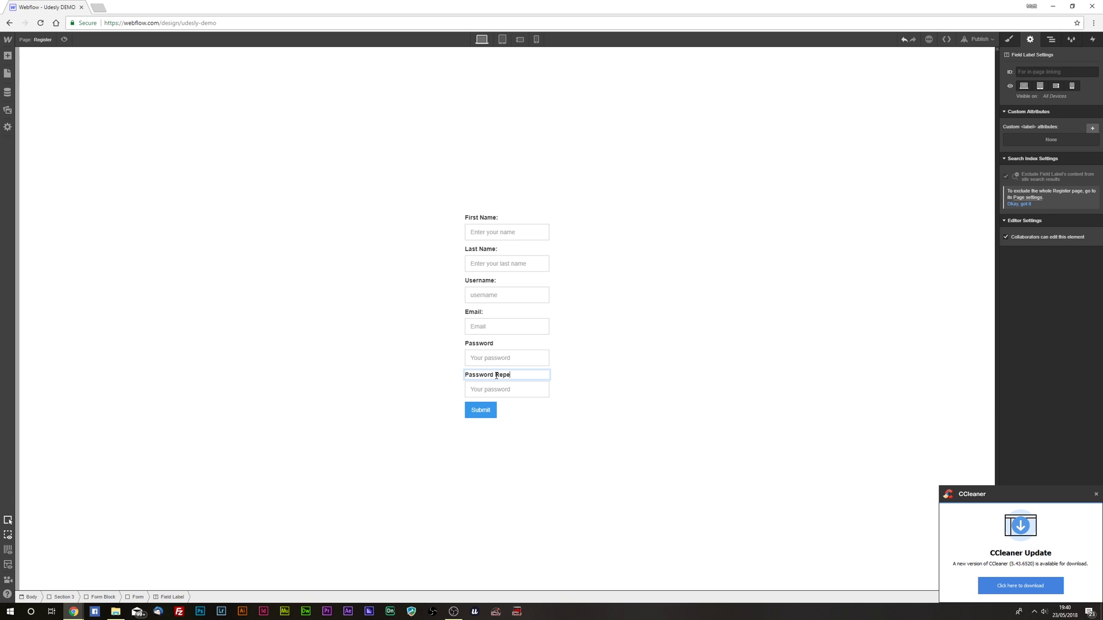
key(Return)
double_click(501, 362)
Step: Give the repeat field a password_repeat name and placeholder 'Repeat password'
click(664, 373)
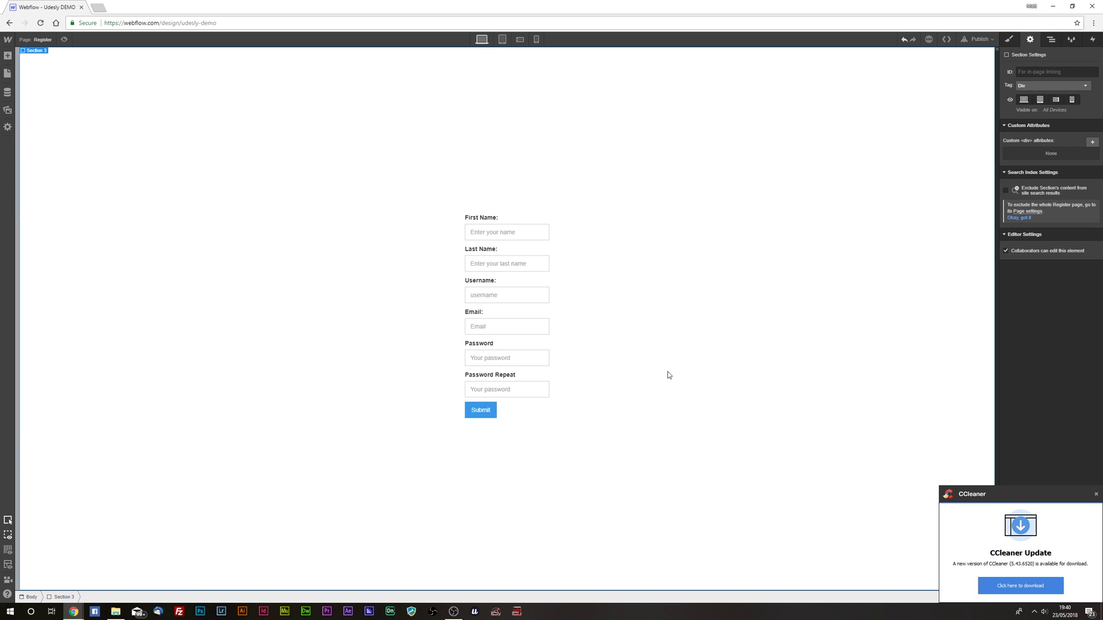
double_click(508, 389)
text(password_repeat)
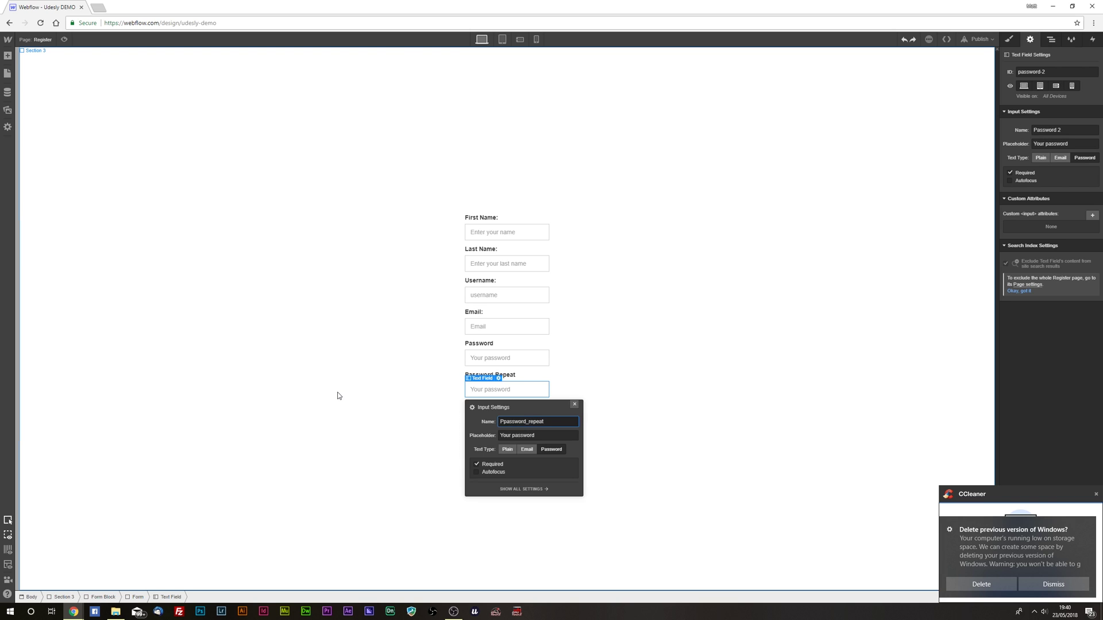
double_click(507, 435)
text(Rep)
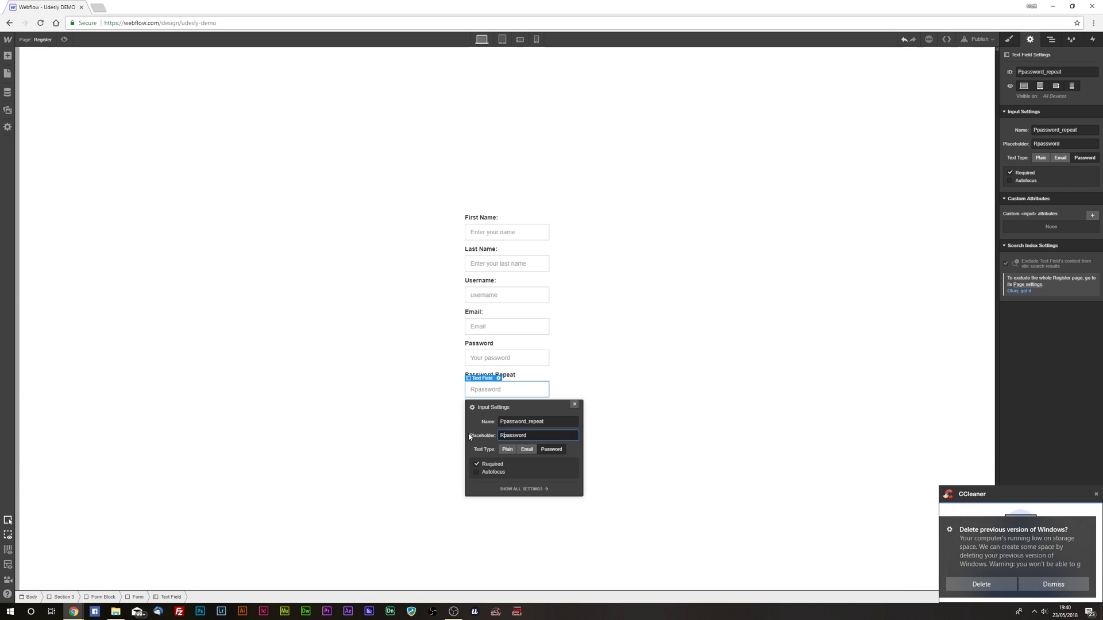
text(eat)
click(452, 422)
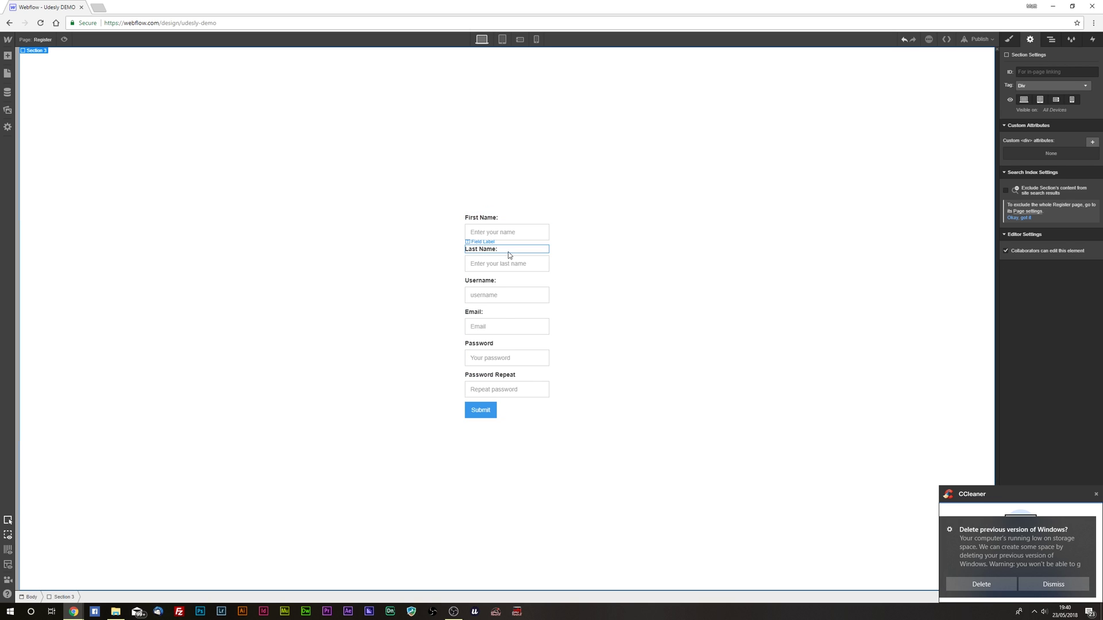
Step: Review the input settings of the Username, Email and Password fields
click(498, 290)
click(498, 284)
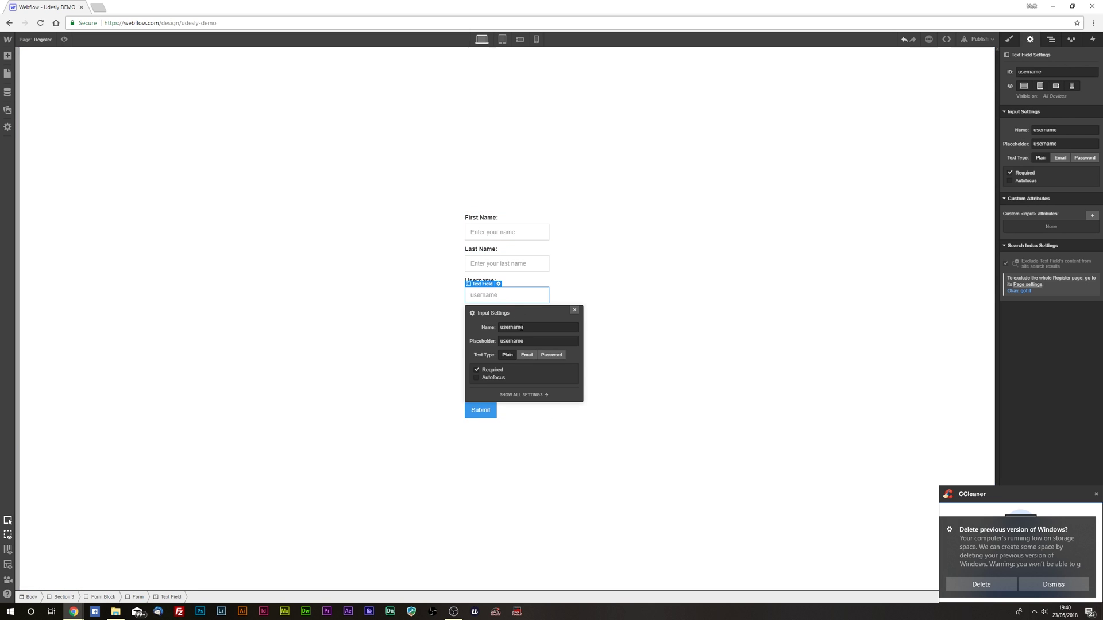
click(635, 337)
click(491, 326)
click(498, 316)
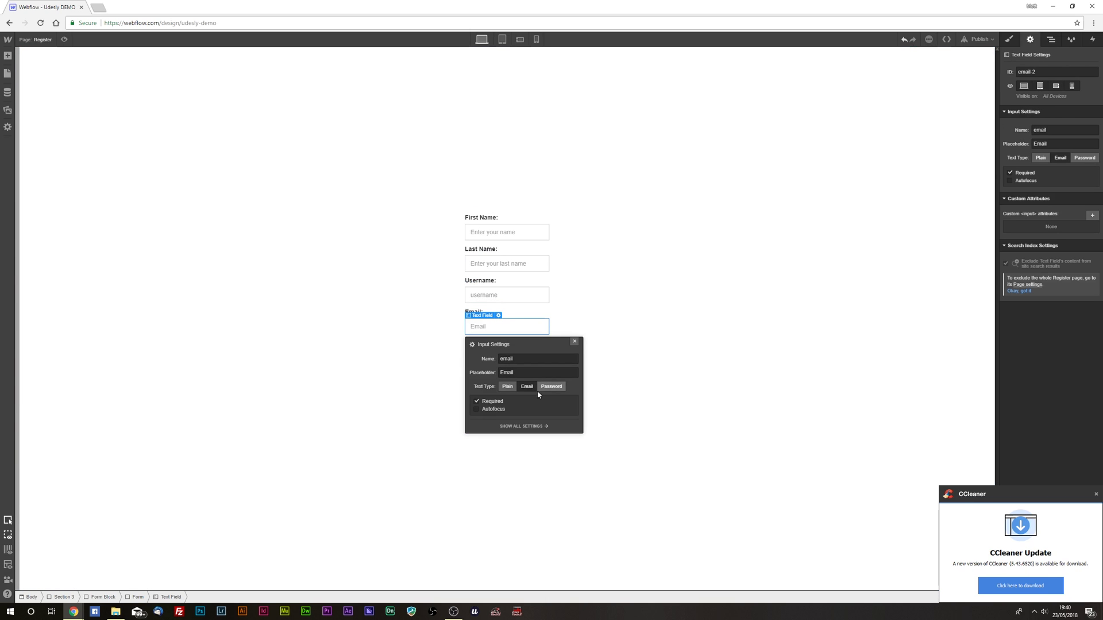
click(677, 356)
click(500, 354)
click(499, 348)
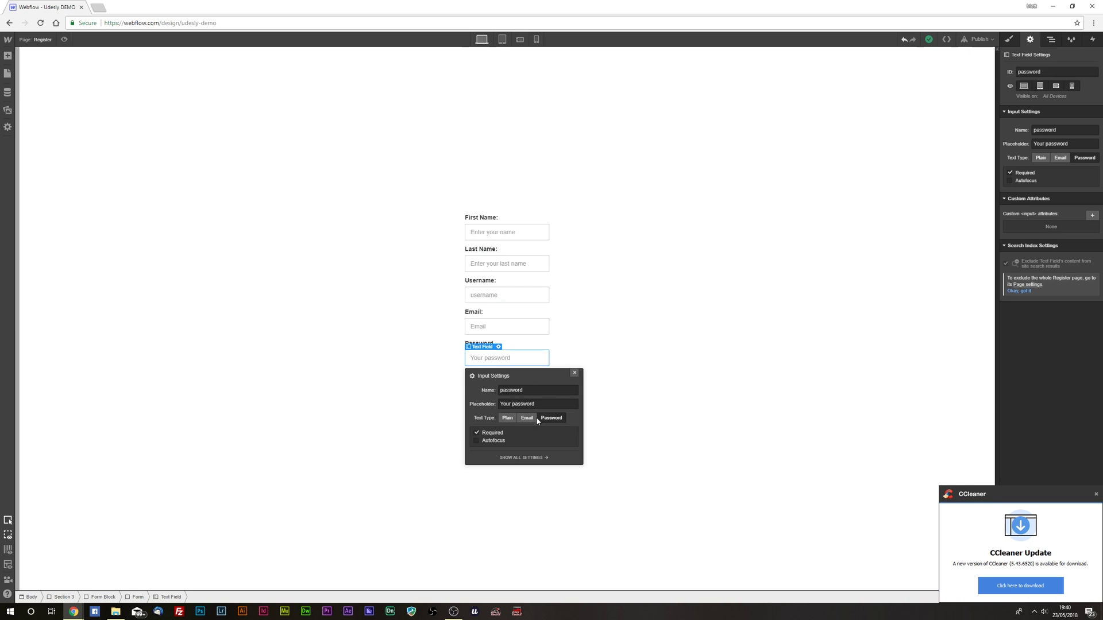
click(682, 391)
Step: Remove the extra P from the repeat field's name and check the Submit button's form settings
click(481, 387)
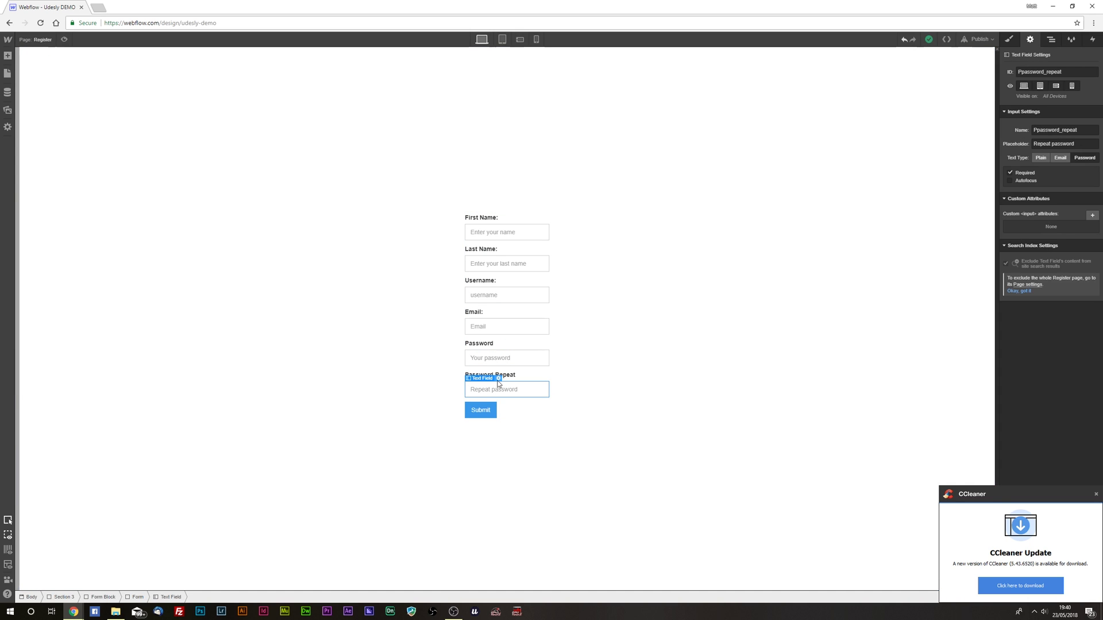
click(499, 378)
click(503, 422)
key(BackSpace)
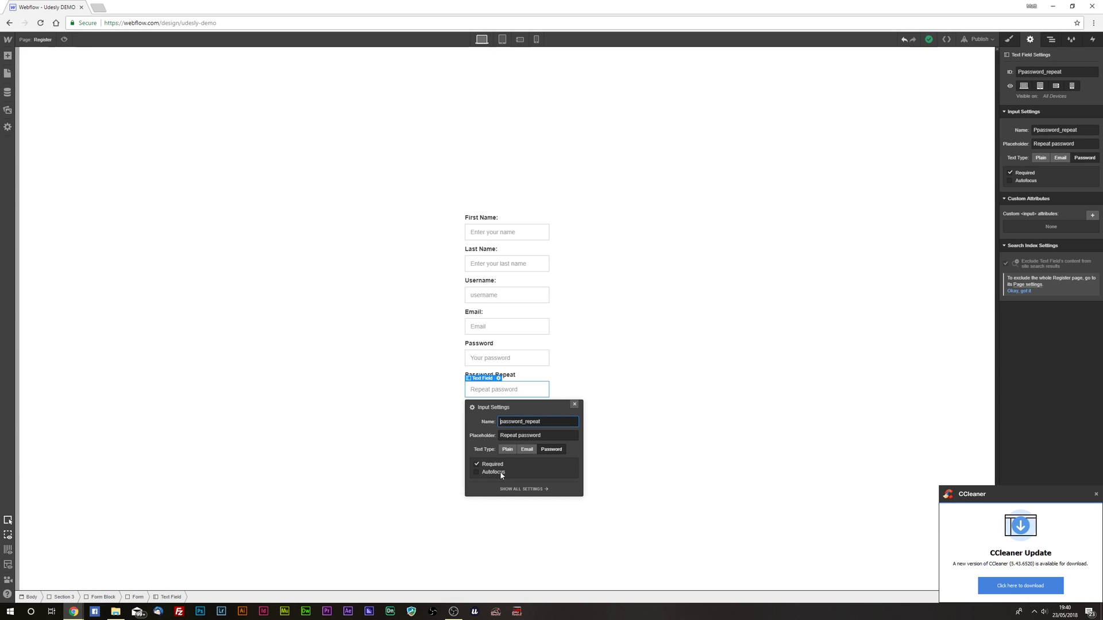
click(645, 433)
click(481, 409)
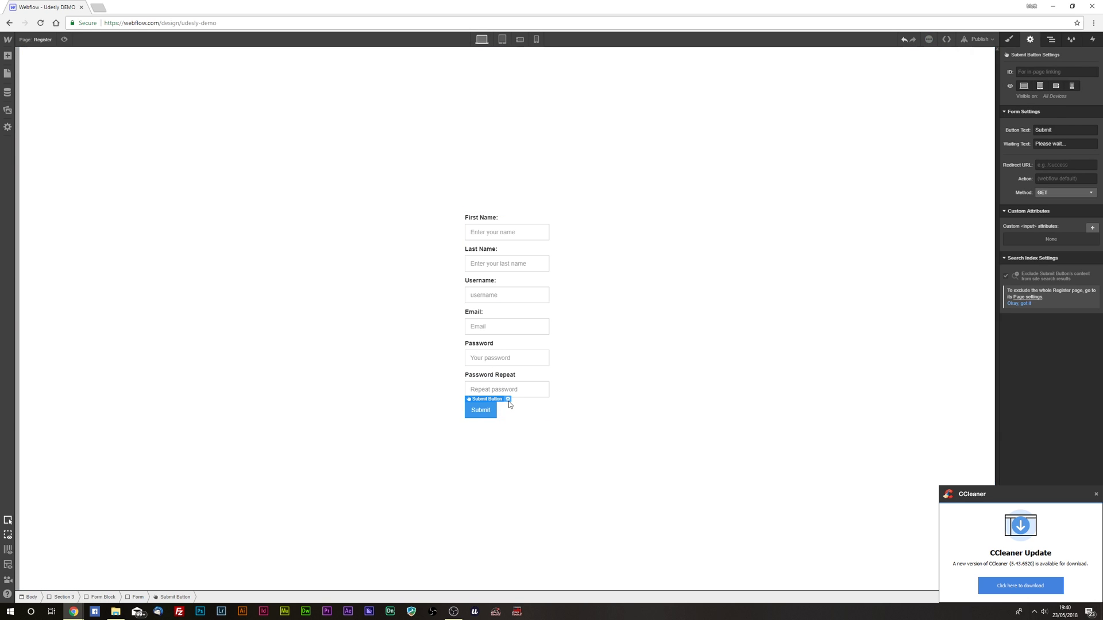
click(508, 399)
click(682, 374)
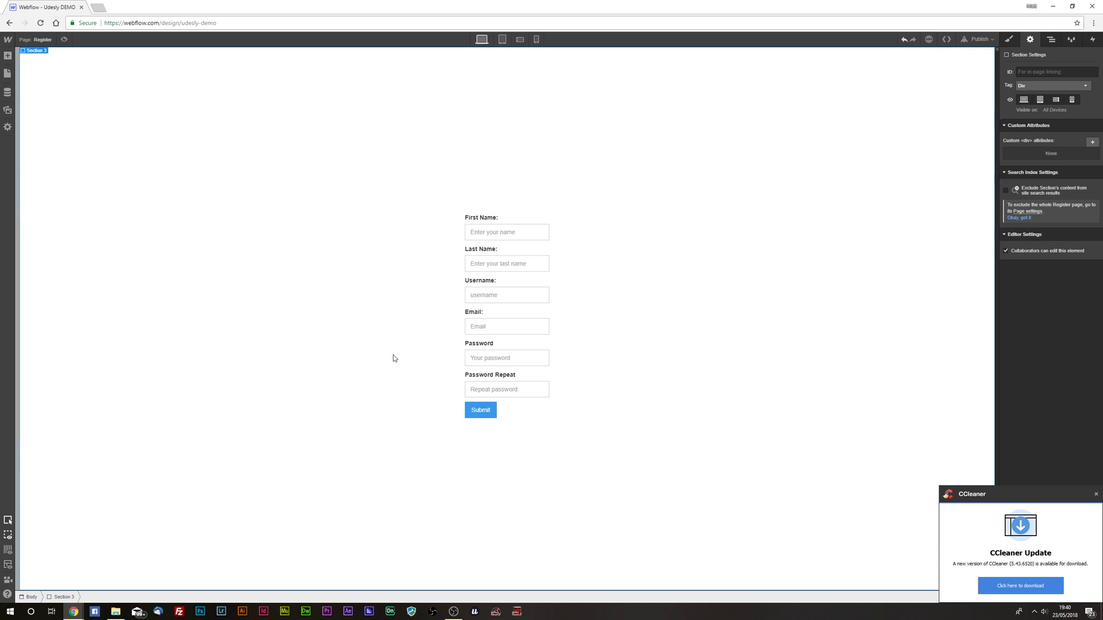
Step: Show the form's Error state and give the error text udesly-date = error-message
click(530, 409)
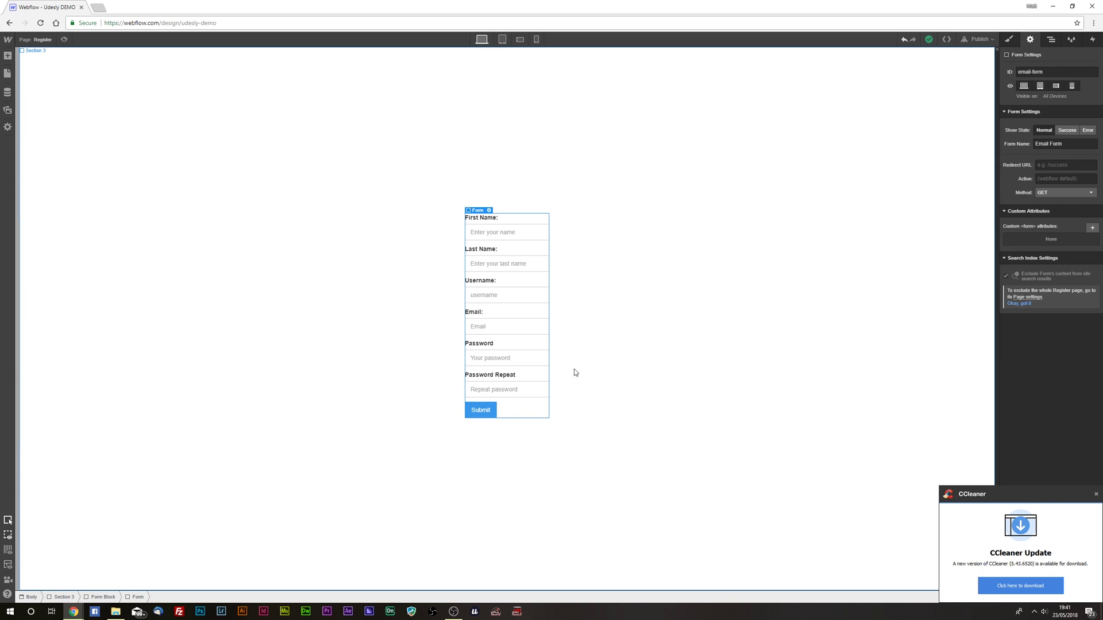
click(1086, 134)
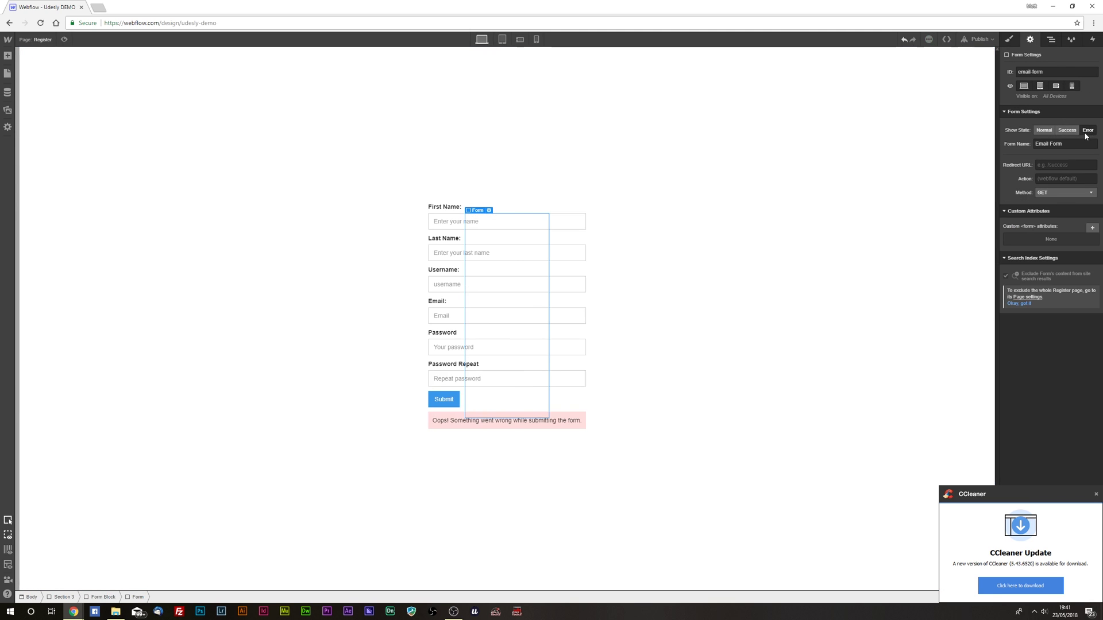
click(531, 421)
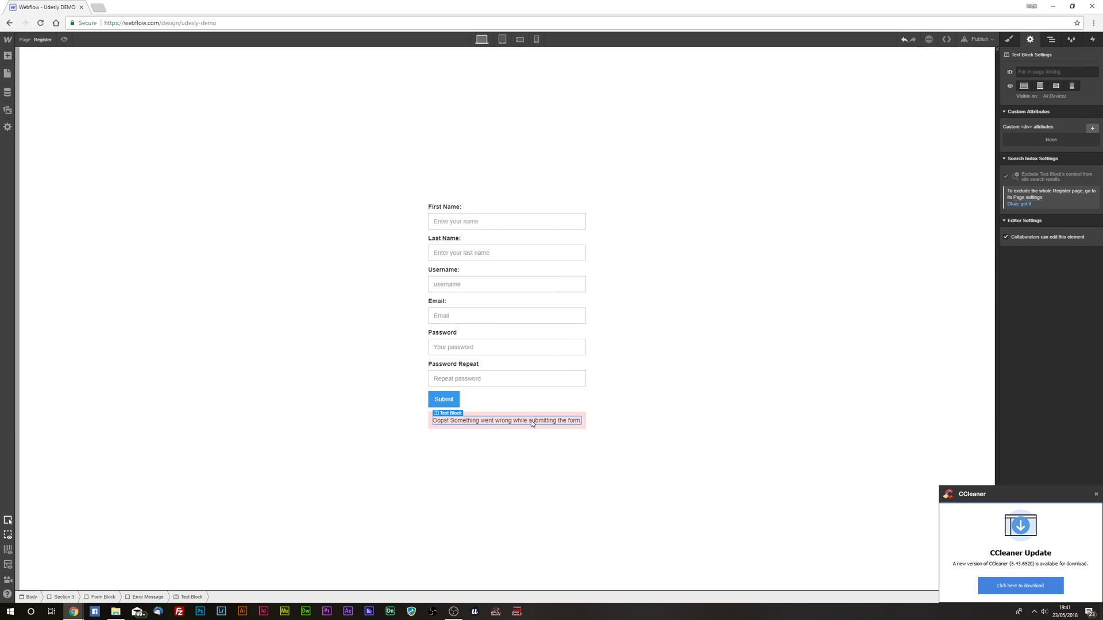
click(1090, 129)
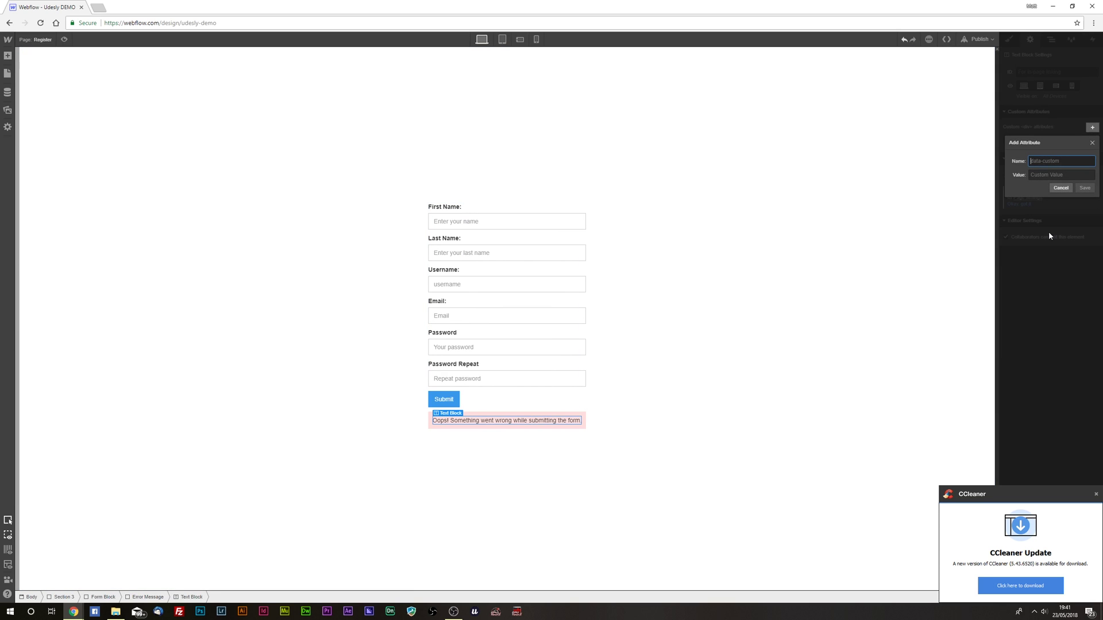
text(udesly-date)
key(Tab)
text(erro)
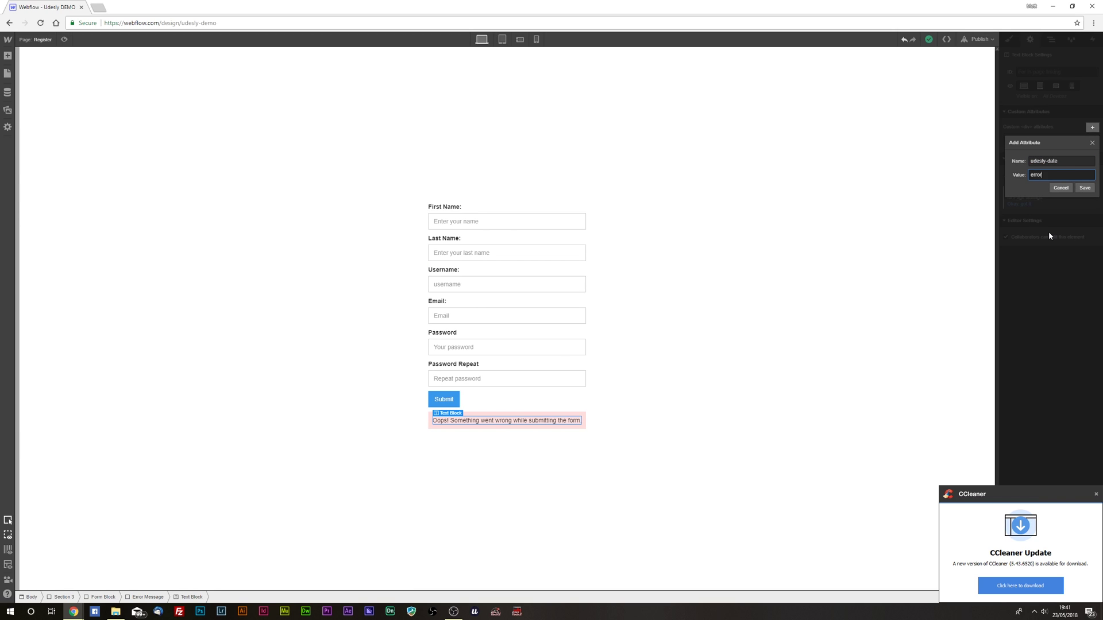
text(r-message)
key(Return)
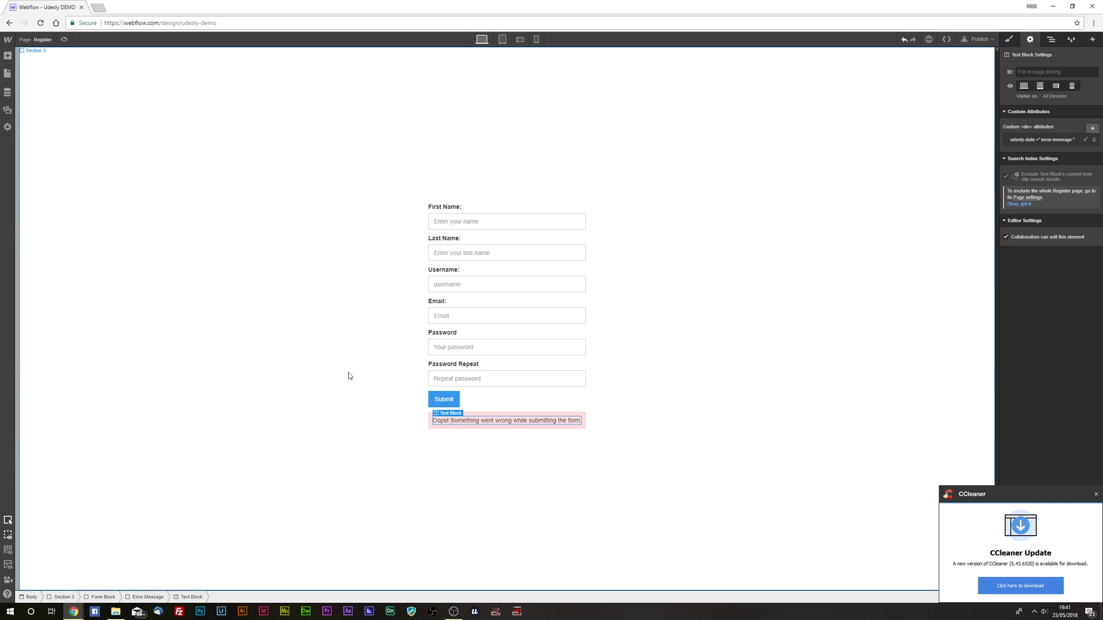
Step: Switch to the Login page from the Pages panel
click(153, 316)
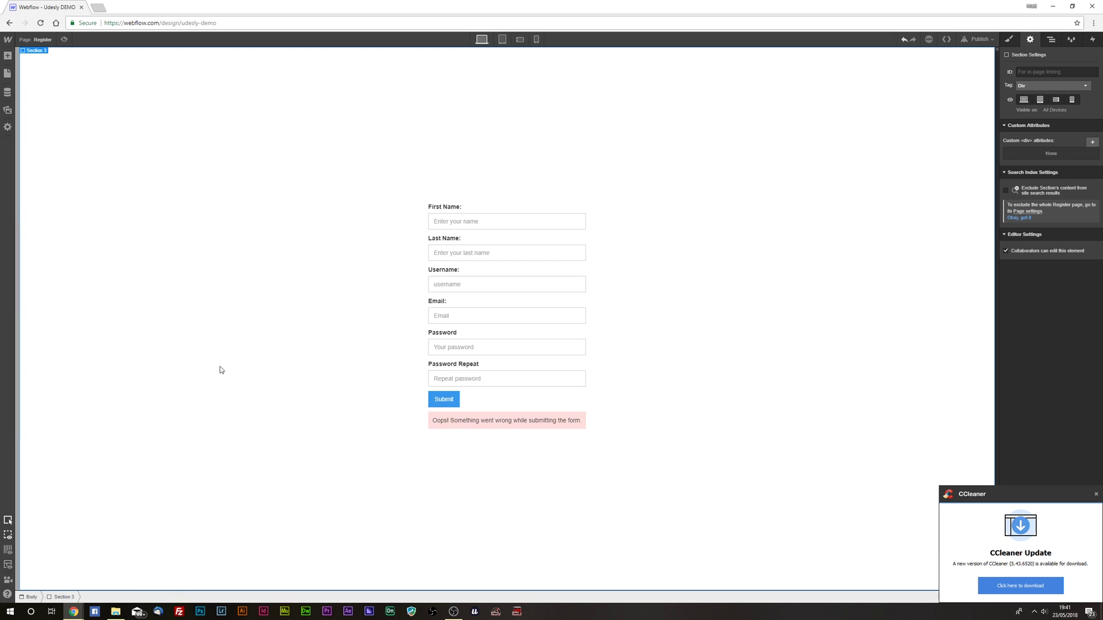
click(8, 73)
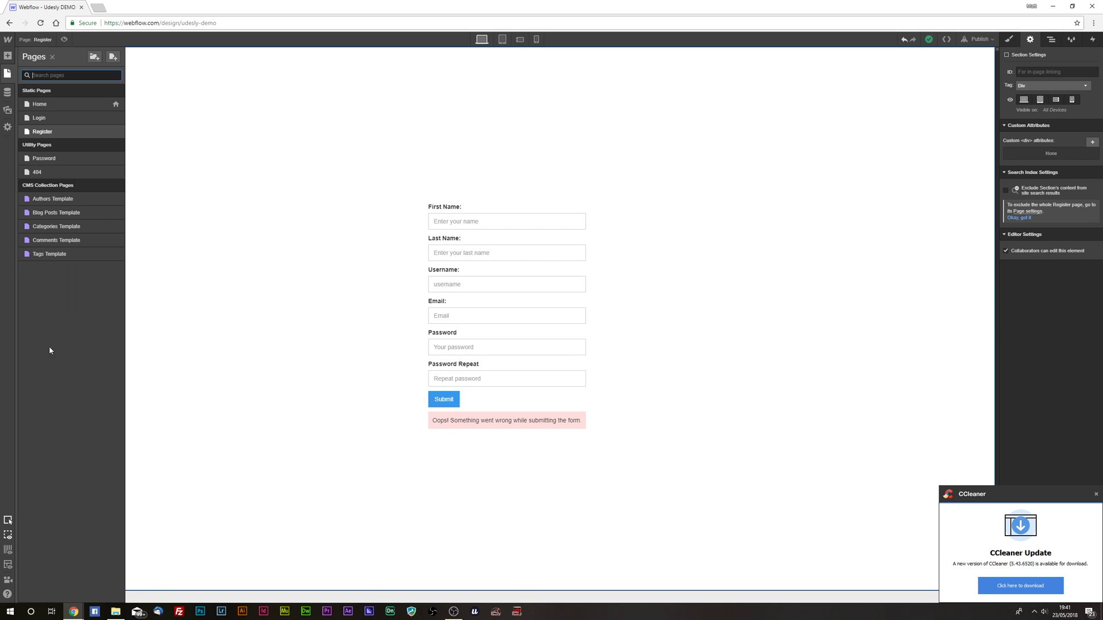
click(36, 118)
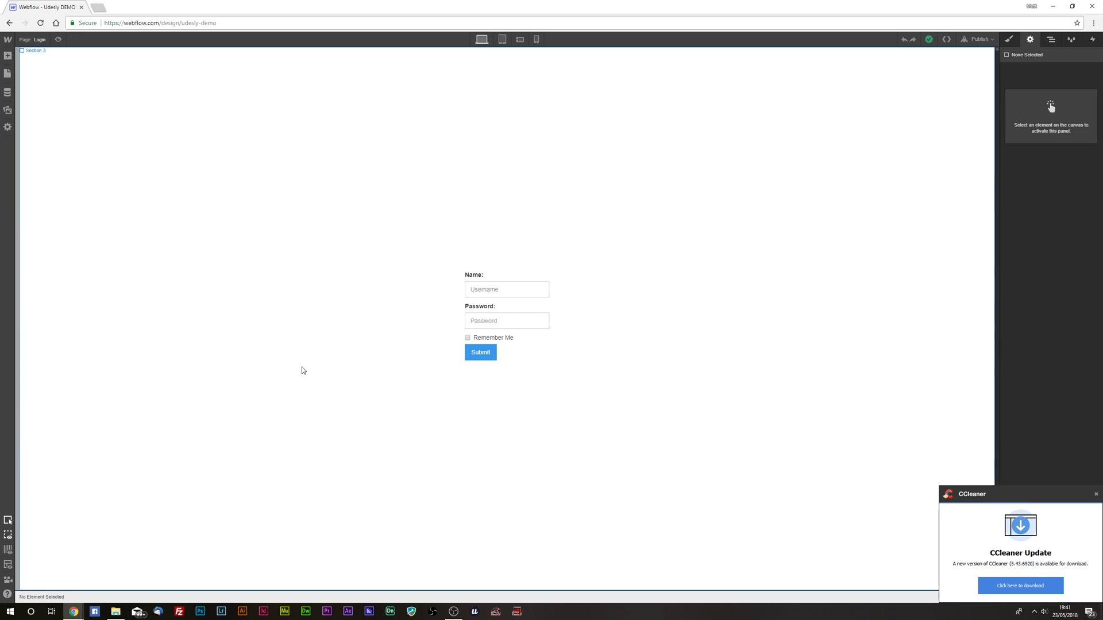